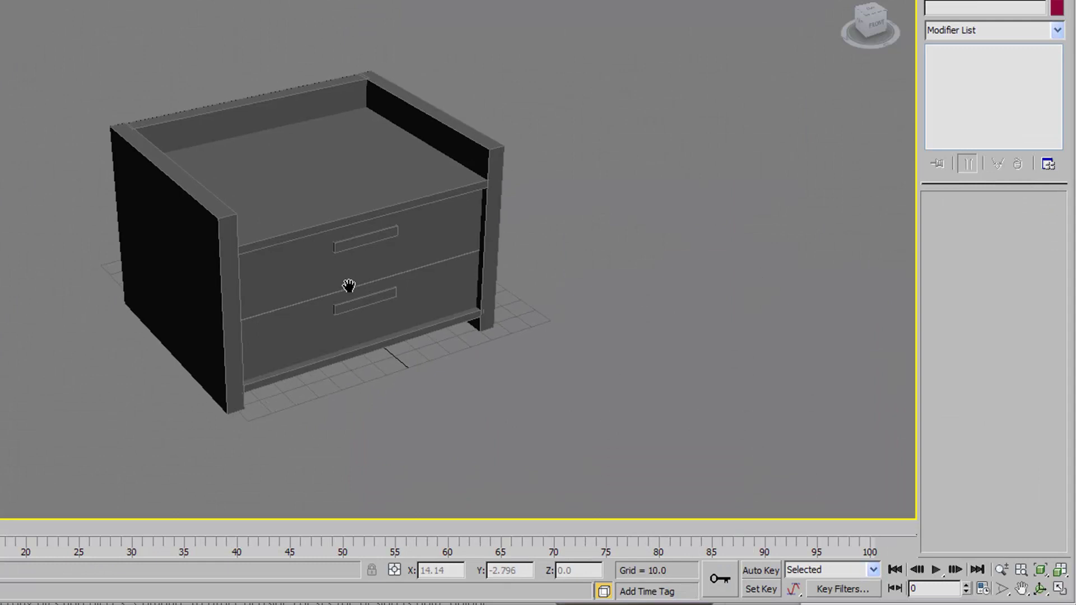
scroll(348, 286, up, 3)
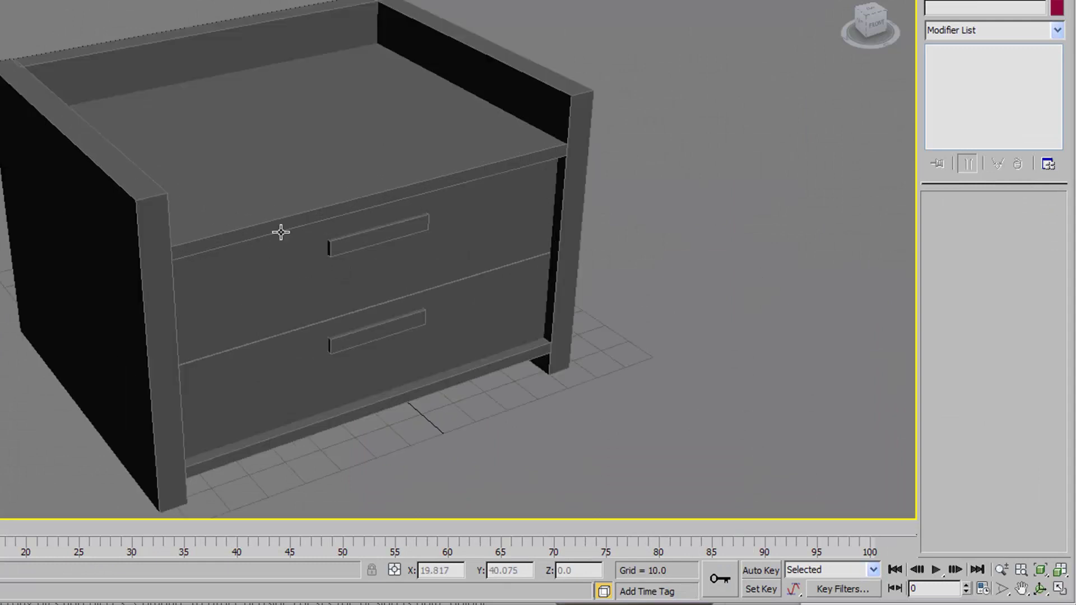
middle_drag(329, 317, 282, 291)
key(ctrl+r)
drag(391, 245, 511, 376)
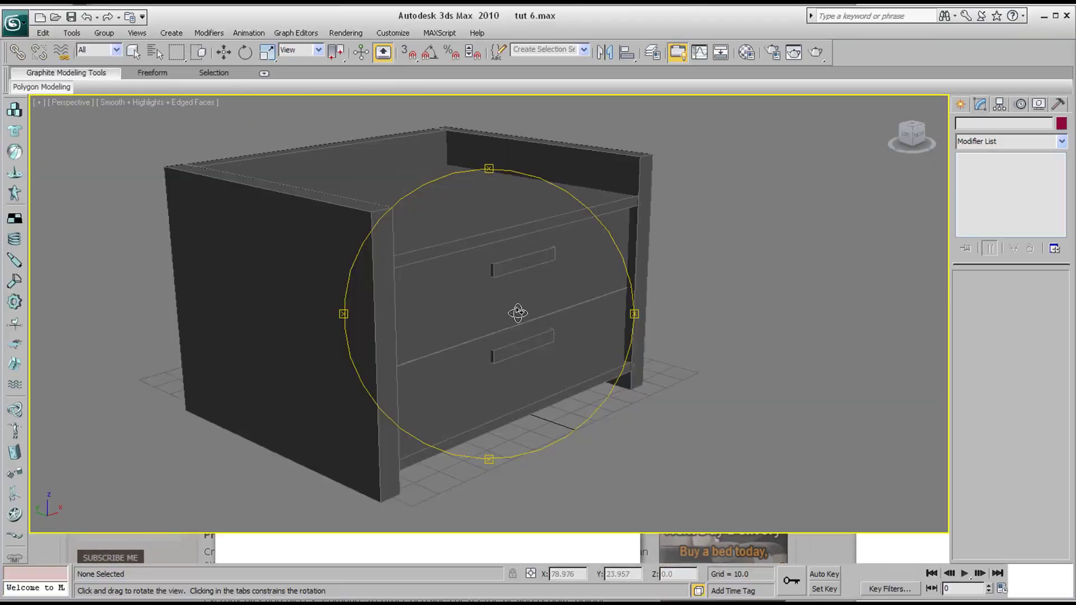
alt+middle_drag(512, 314, 493, 335)
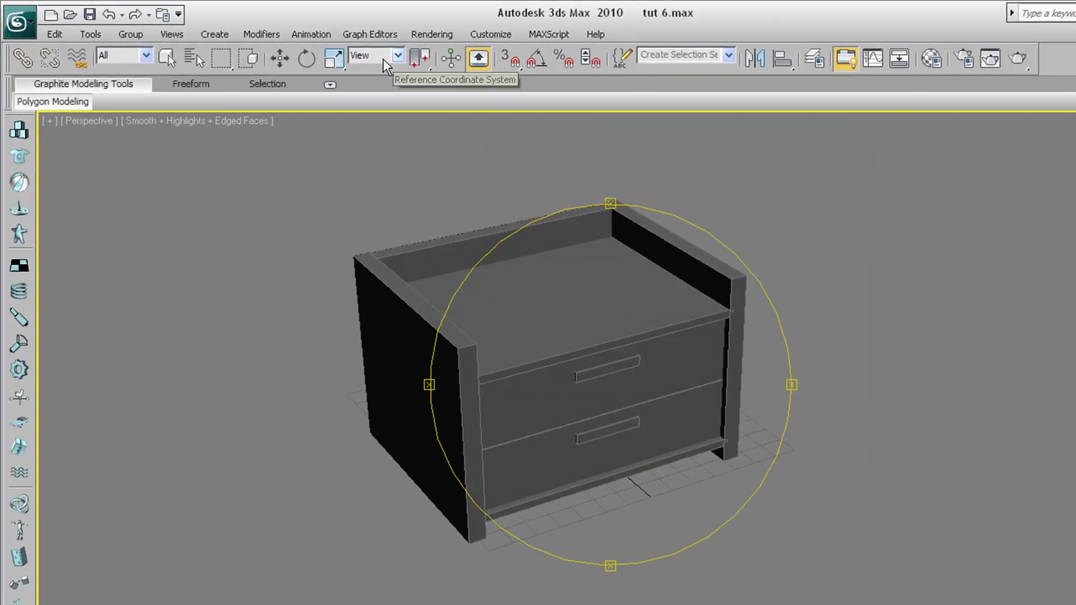
Step: Delete all parts of the finished two-drawer cabinet and switch to the four-view layout with the Top view active
click(284, 57)
middle_drag(463, 277, 461, 290)
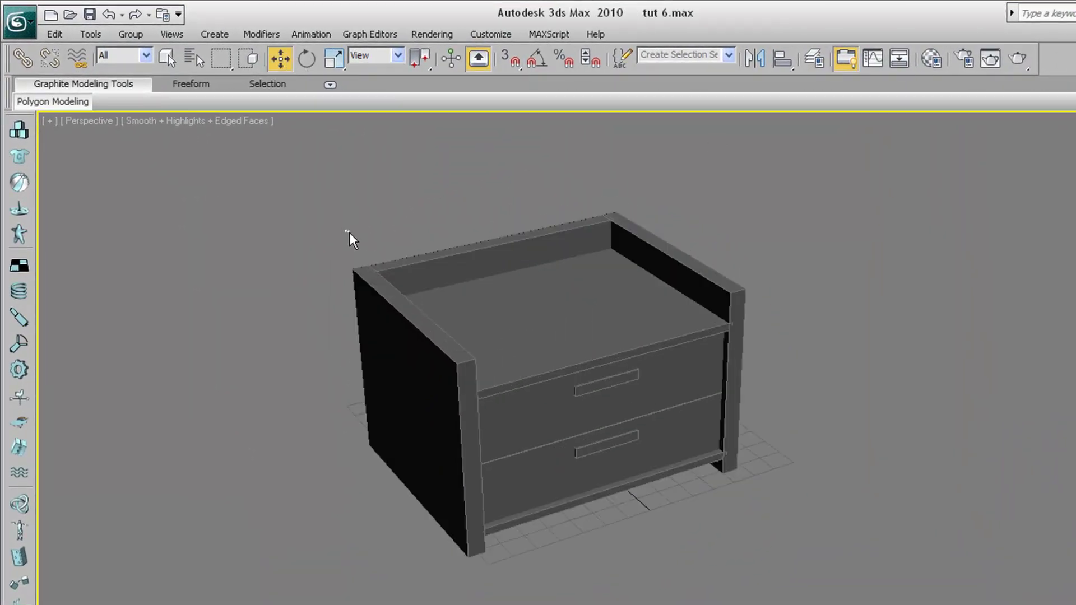
drag(277, 173, 726, 510)
key(Delete)
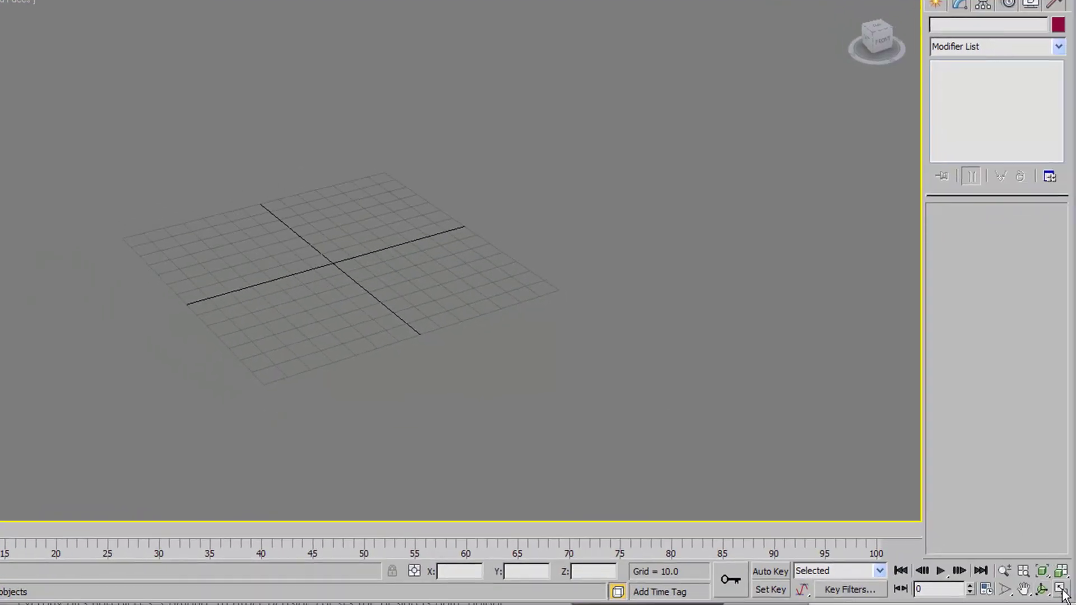
click(1062, 588)
click(142, 177)
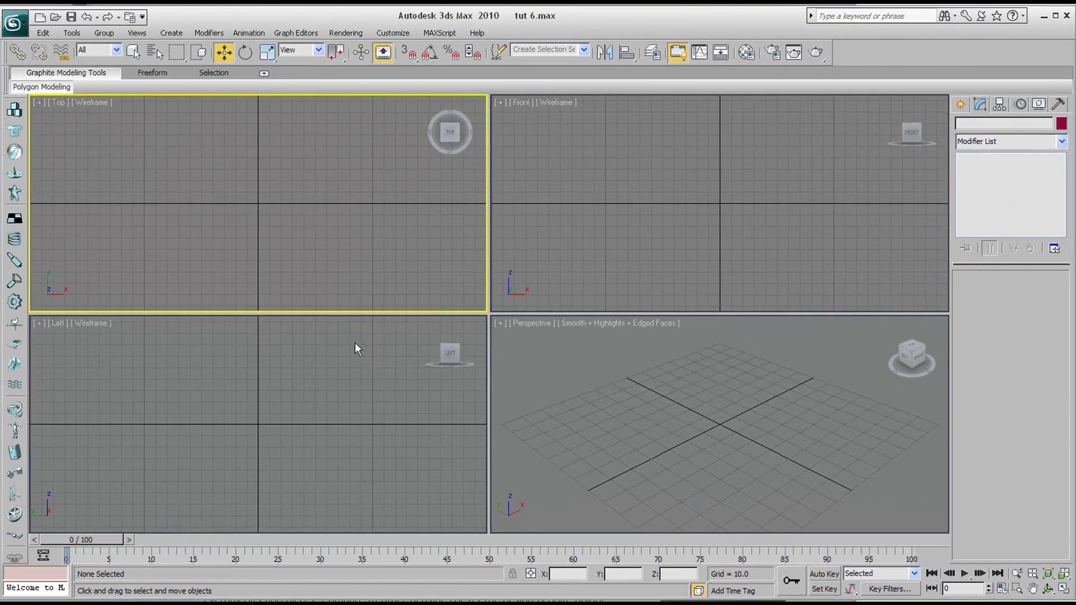
Step: Create a thin upright Box panel in the Top view, about 103.6 long, 6.7 wide and 91.1 high
click(960, 106)
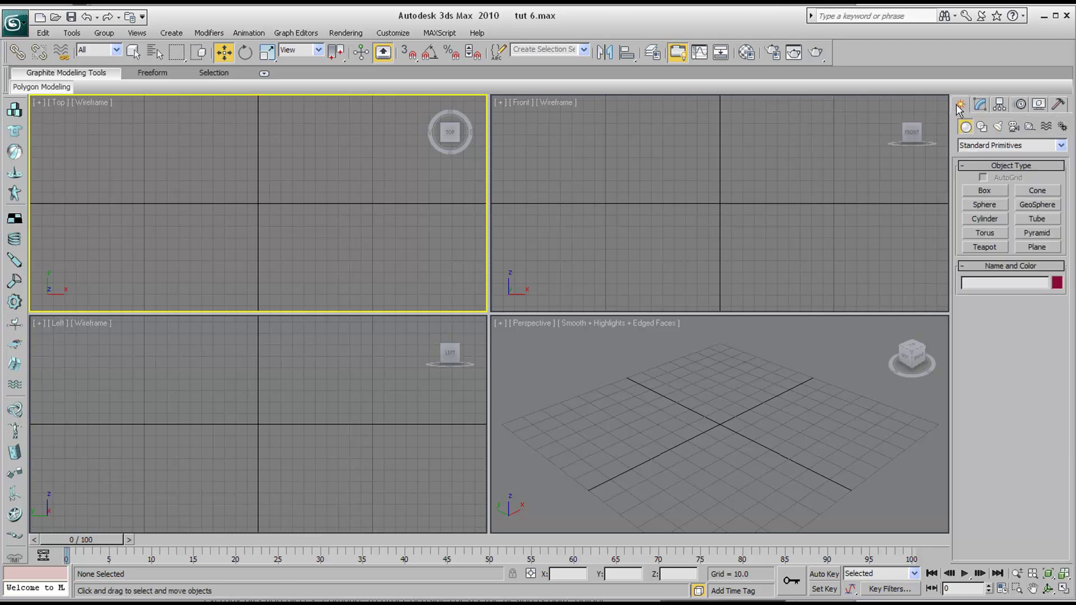
click(980, 192)
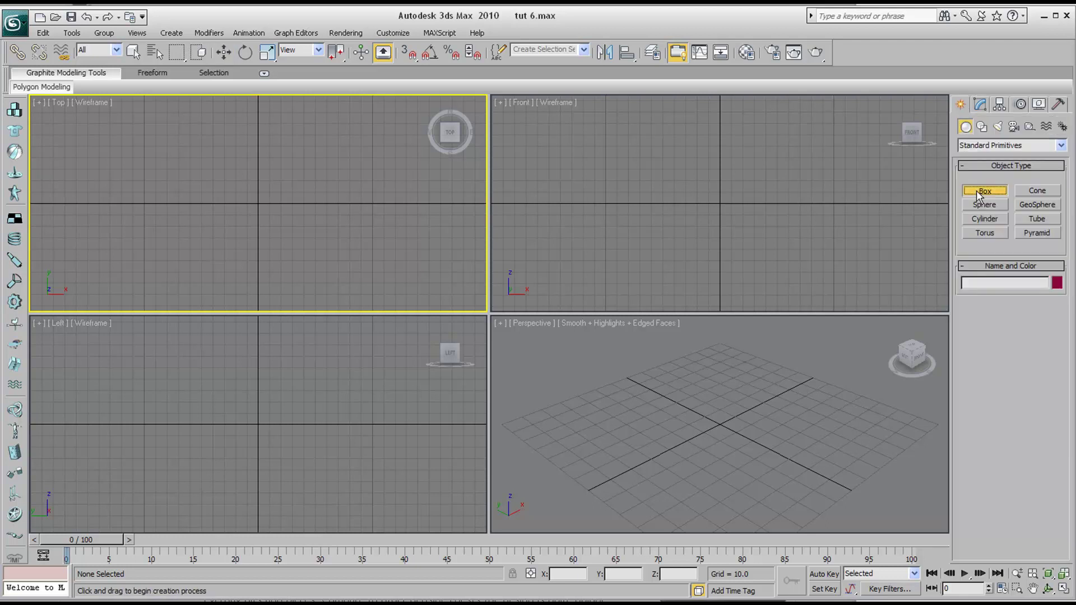
scroll(264, 243, down, 2)
middle_drag(265, 240, 264, 228)
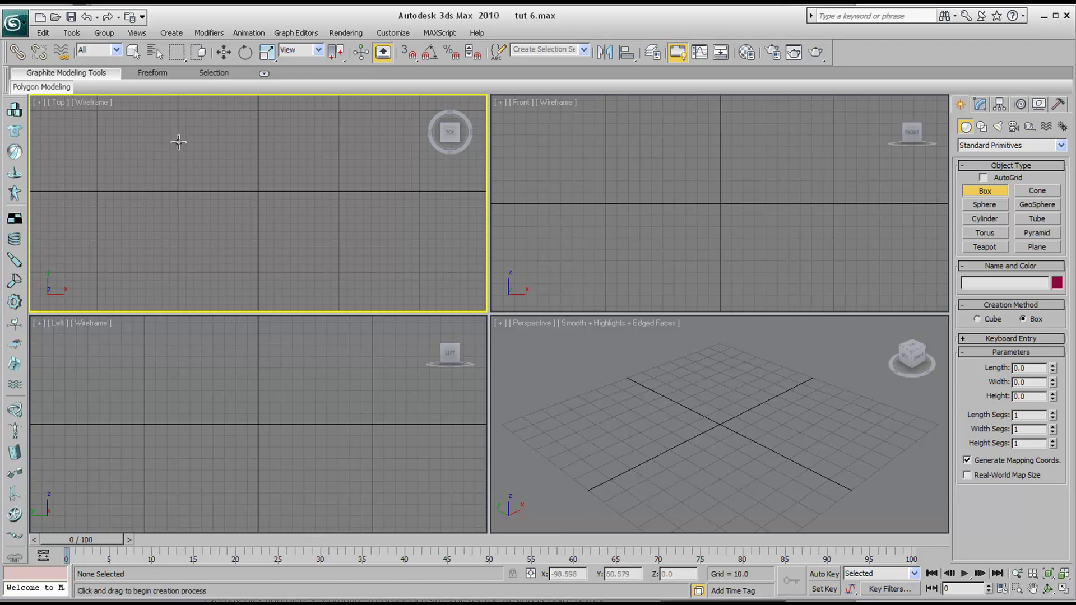
drag(180, 143, 184, 226)
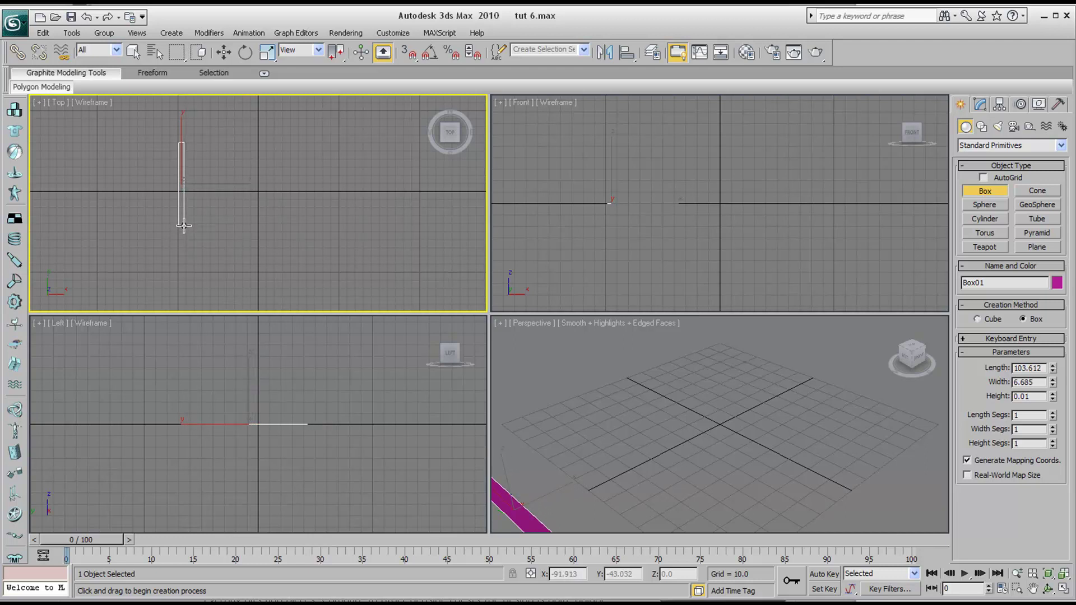
click(181, 152)
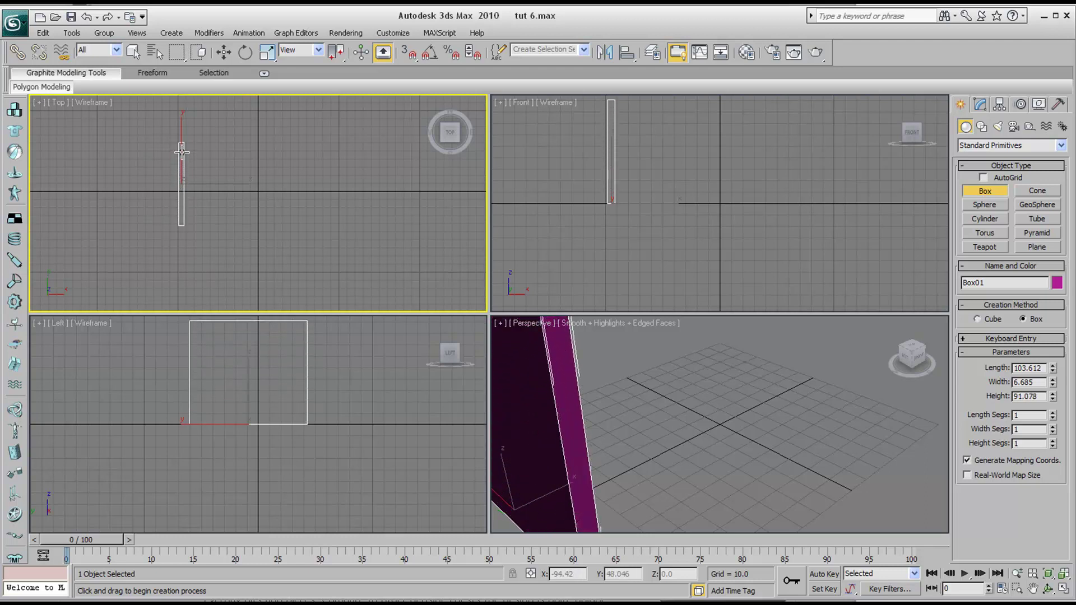
Step: Examine the new upright panel in the perspective view from several angles
middle_drag(291, 370, 274, 377)
scroll(638, 399, down, 3)
scroll(638, 401, down, 3)
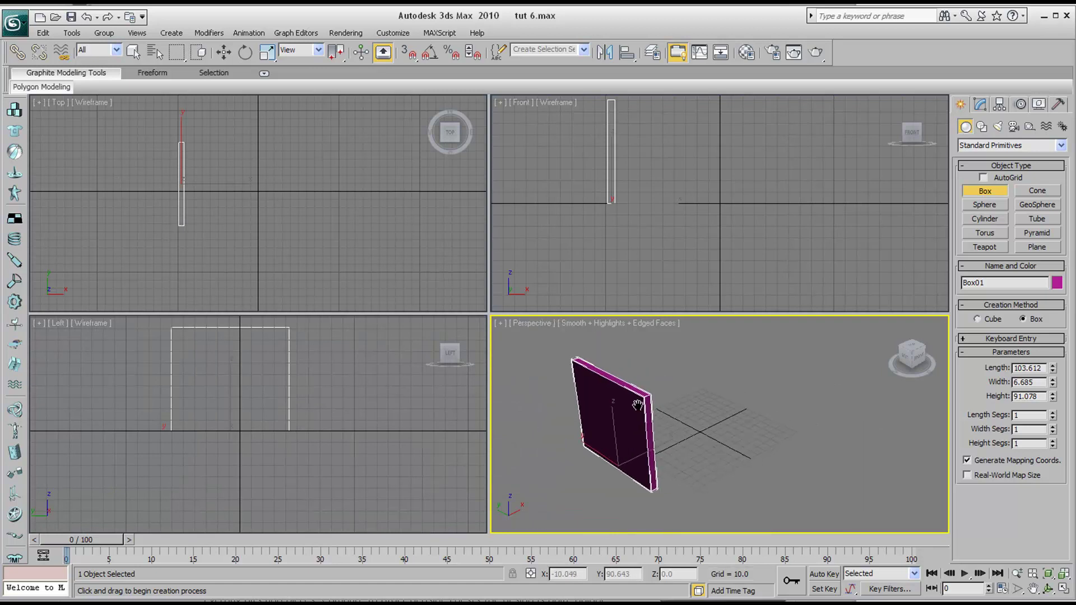
click(1048, 589)
mouse_move(691, 419)
mouse_down()
mouse_move(627, 411)
mouse_move(682, 413)
mouse_up()
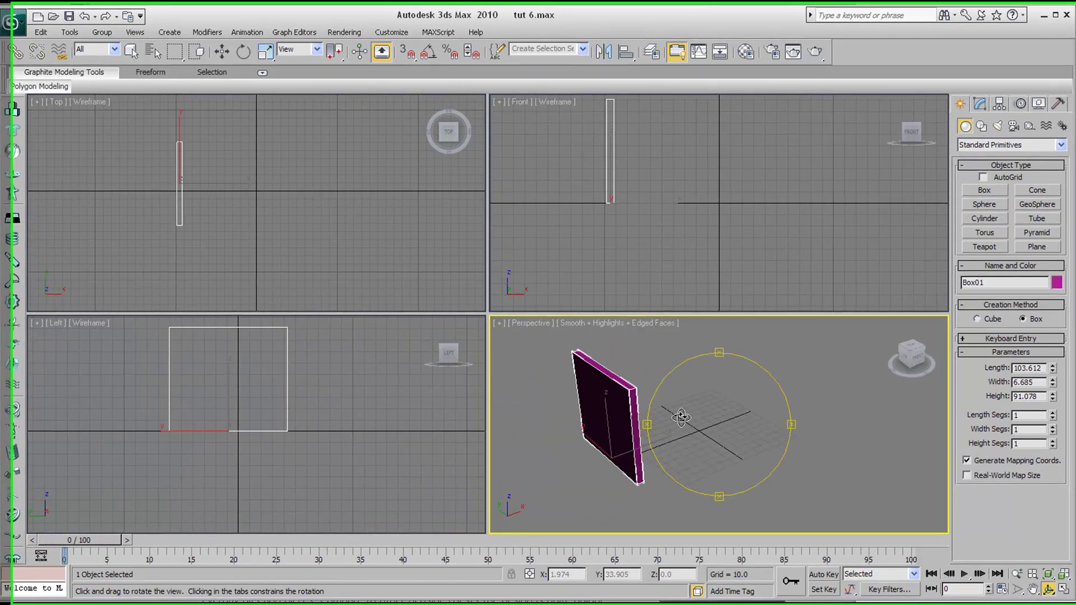
scroll(682, 414, up, 4)
middle_drag(639, 431, 699, 427)
drag(699, 427, 728, 433)
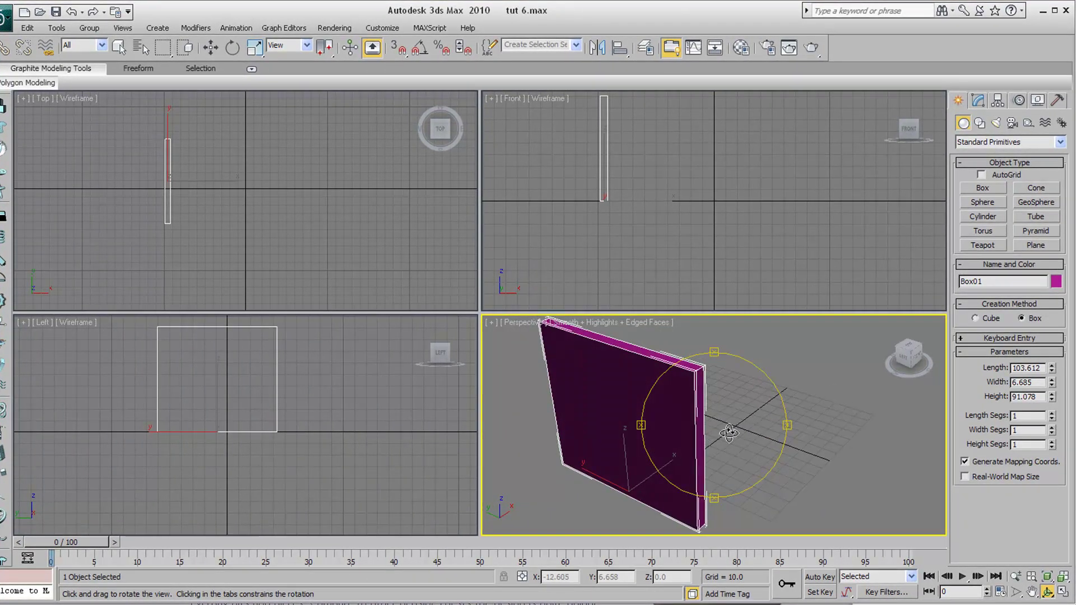
Step: Try other length and width values on the panel, and delete it and undo the deletion
mouse_move(1052, 382)
mouse_down()
mouse_move(1057, 353)
mouse_move(1061, 389)
mouse_move(1054, 317)
mouse_move(1053, 405)
mouse_move(1053, 362)
mouse_up()
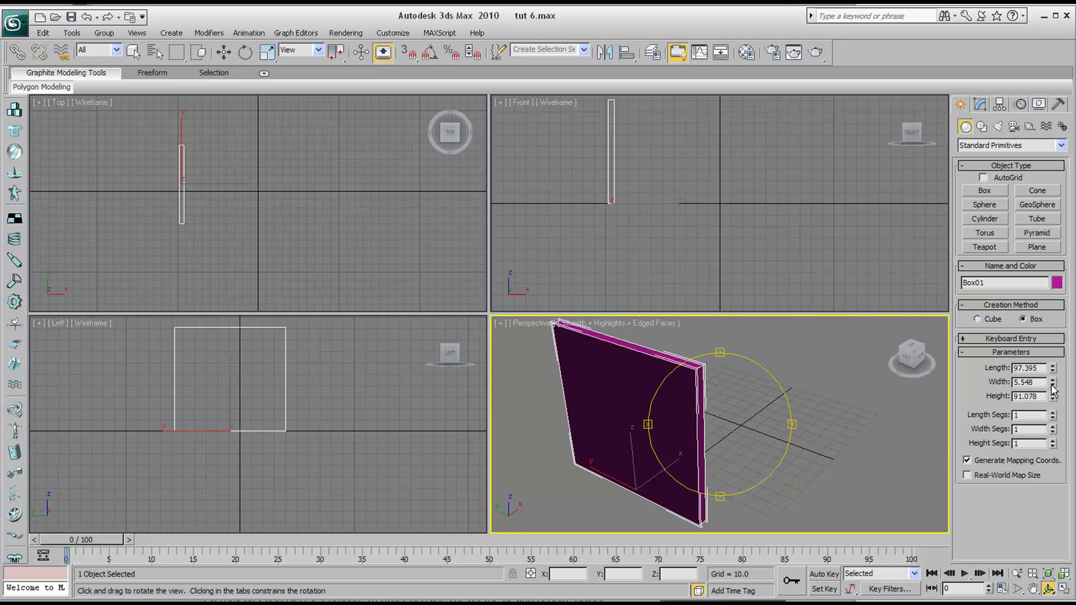
drag(1052, 383, 1053, 376)
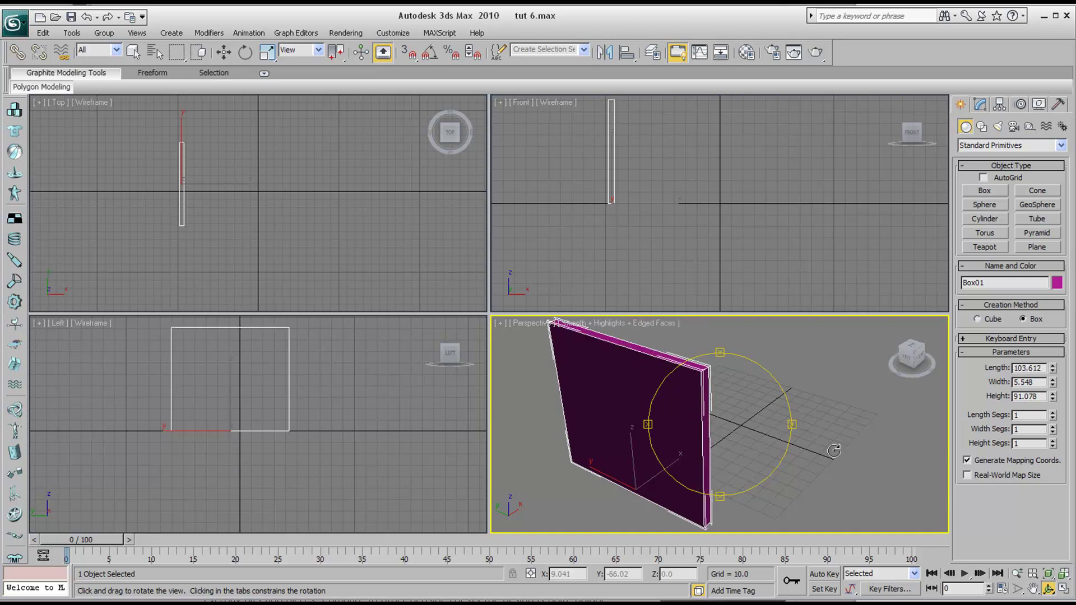
drag(733, 433, 693, 426)
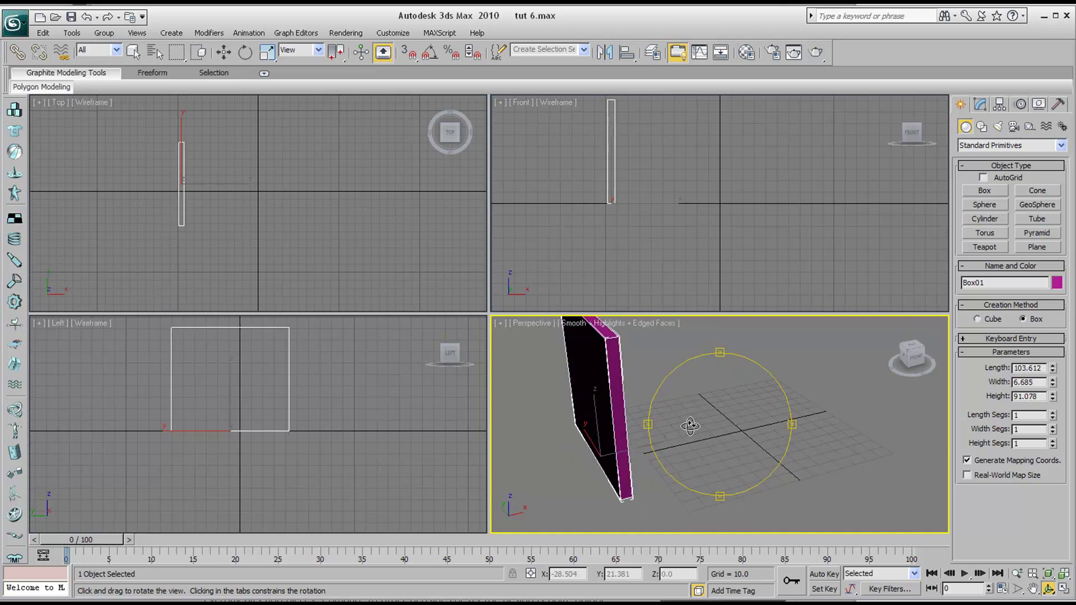
key(Delete)
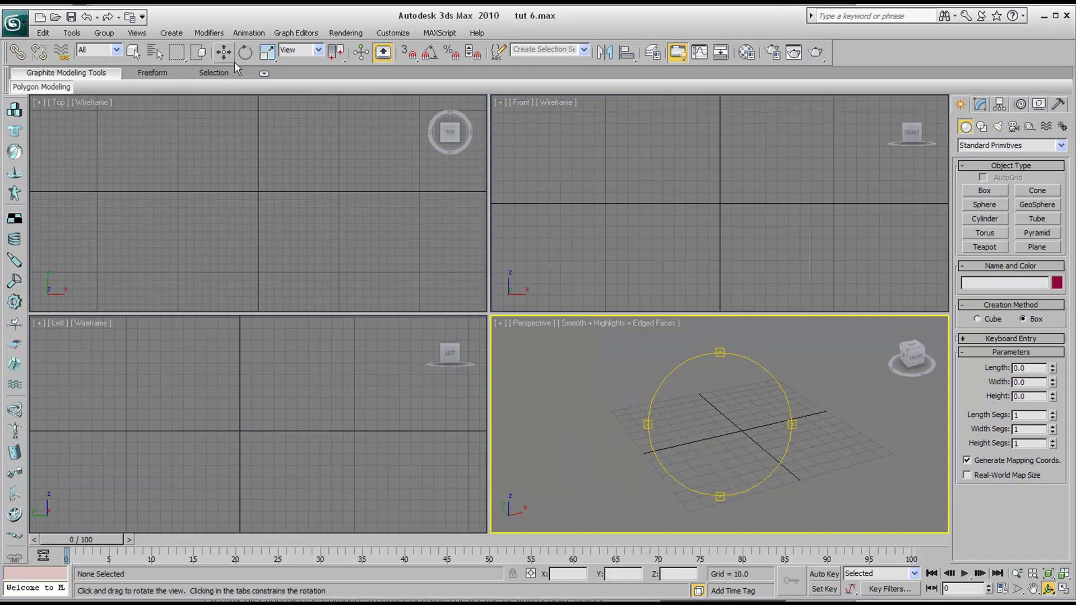
click(108, 18)
Step: Clone the side panel once along the X axis as a Copy, placing it at about X 33.6 as the opposite side
mouse_move(679, 405)
mouse_down()
mouse_move(696, 413)
mouse_move(622, 387)
mouse_move(685, 420)
mouse_up()
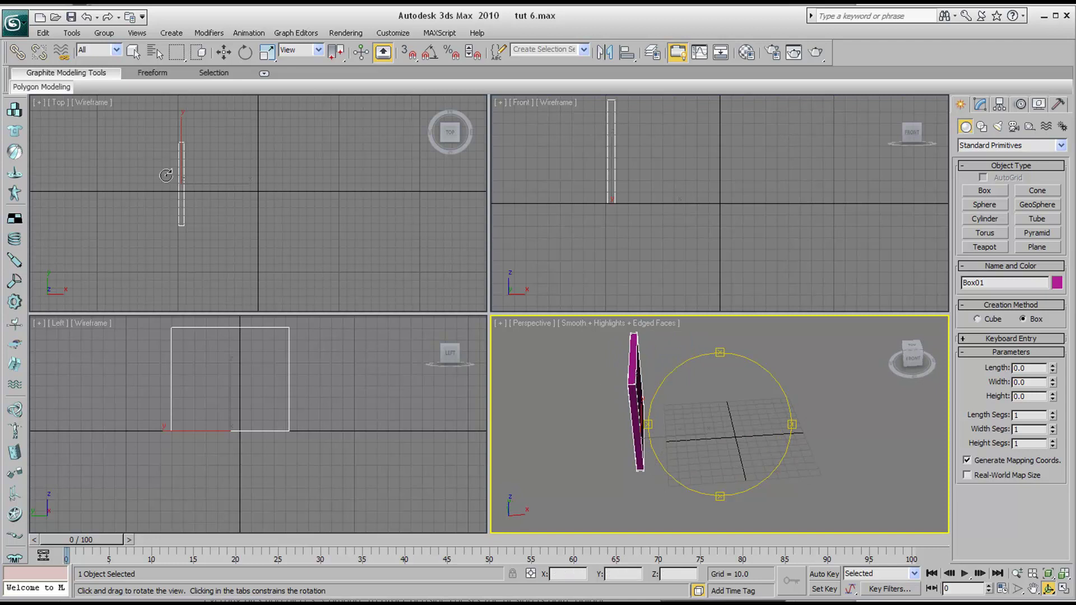
middle_drag(165, 175, 153, 199)
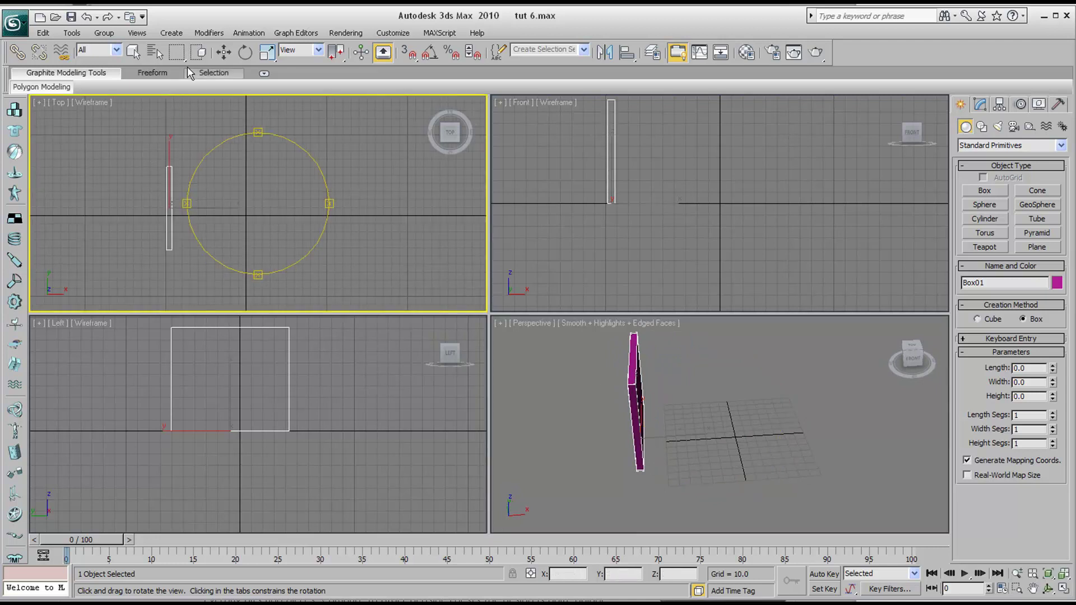
click(224, 53)
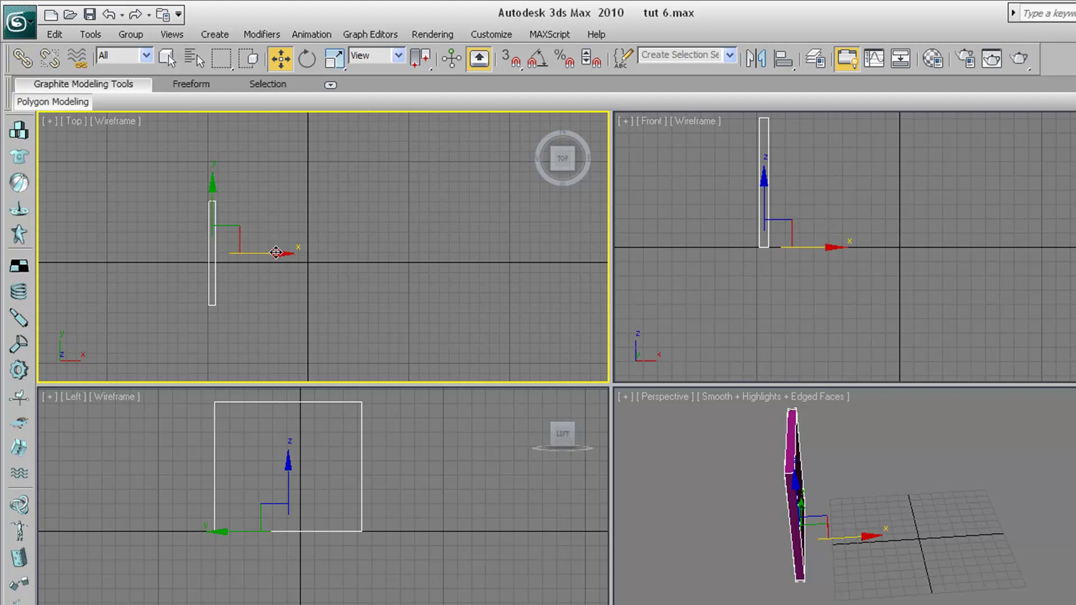
shift+drag(275, 253, 405, 253)
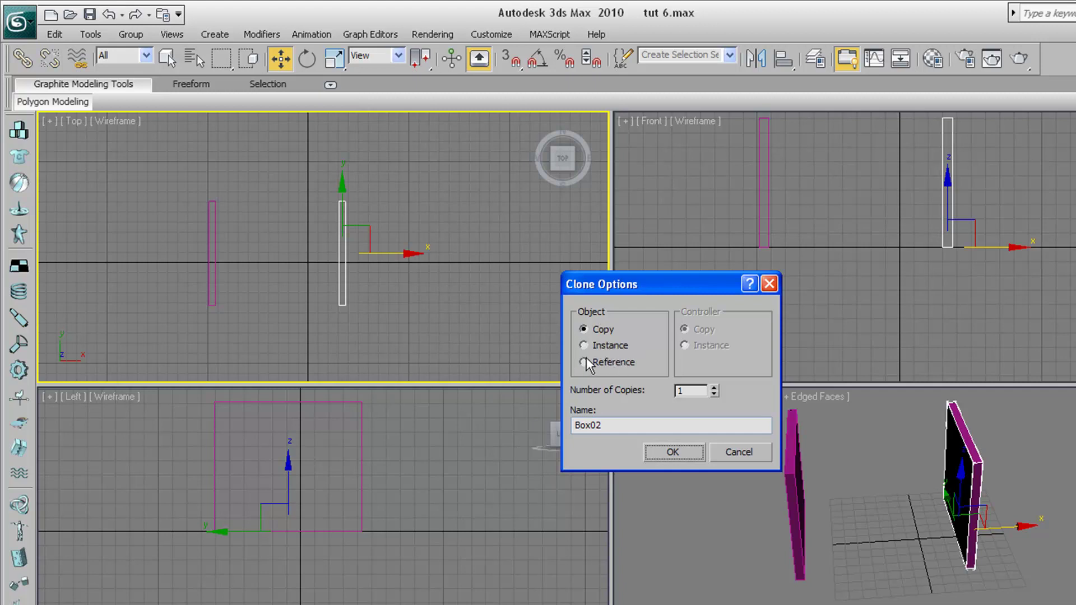
click(686, 455)
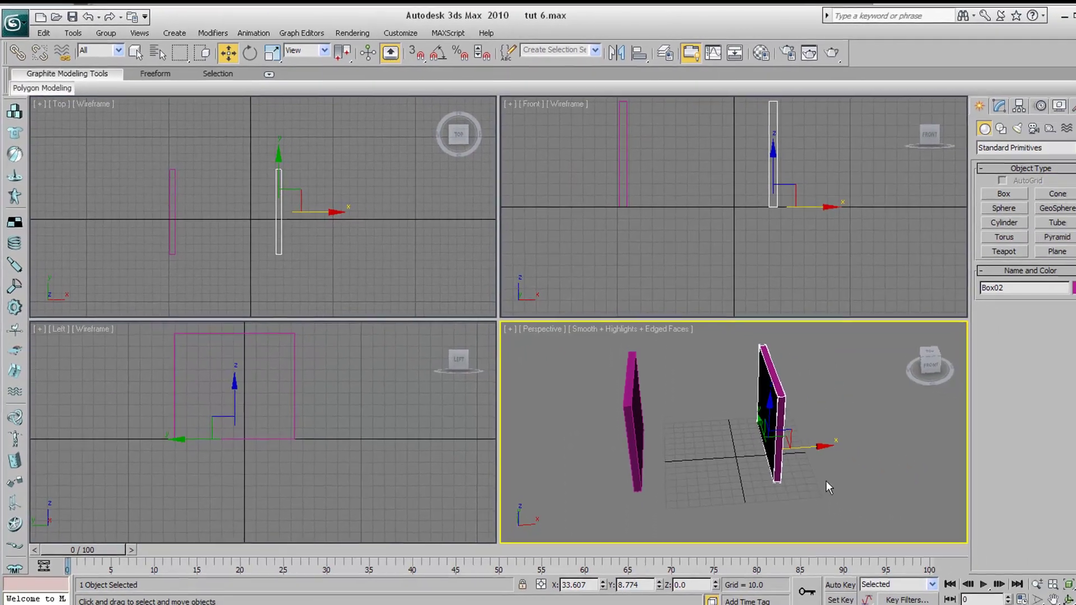
Step: Clone the second side panel as one Copy rotated about 89 degrees around the vertical axis, crossing it
click(1049, 589)
drag(771, 451, 762, 427)
middle_drag(210, 162, 219, 174)
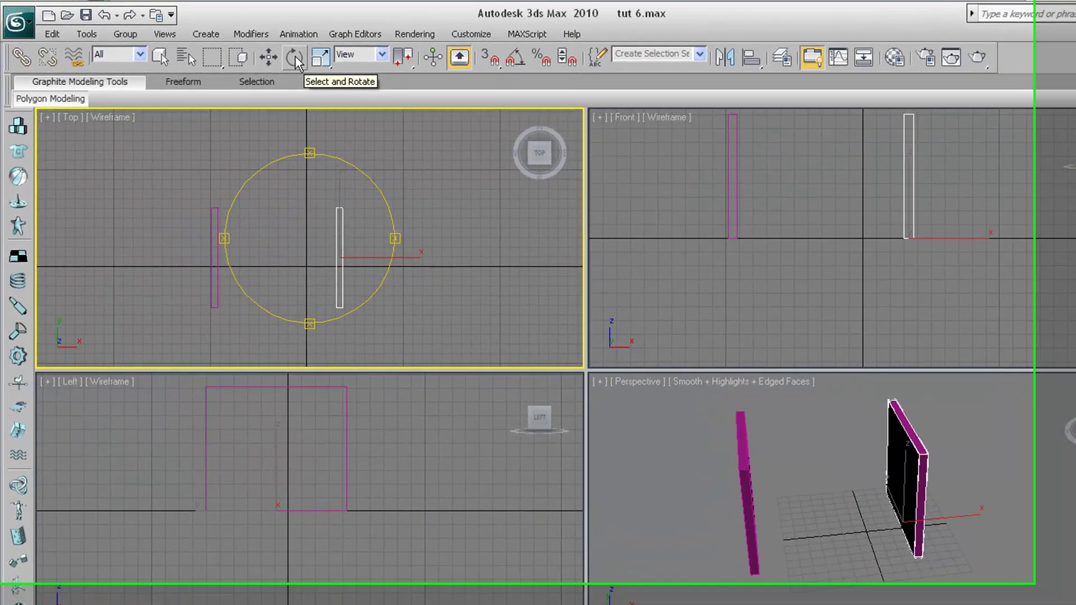
click(245, 53)
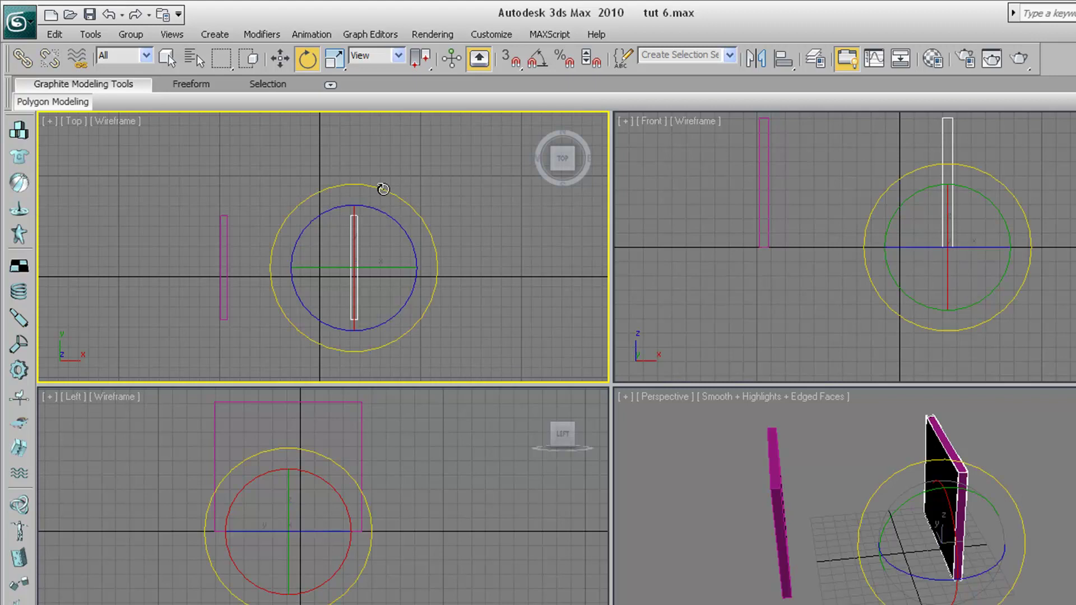
mouse_move(383, 189)
mouse_down()
mouse_move(360, 178)
mouse_move(281, 180)
mouse_move(228, 221)
mouse_move(228, 233)
mouse_move(208, 235)
mouse_move(224, 215)
mouse_up()
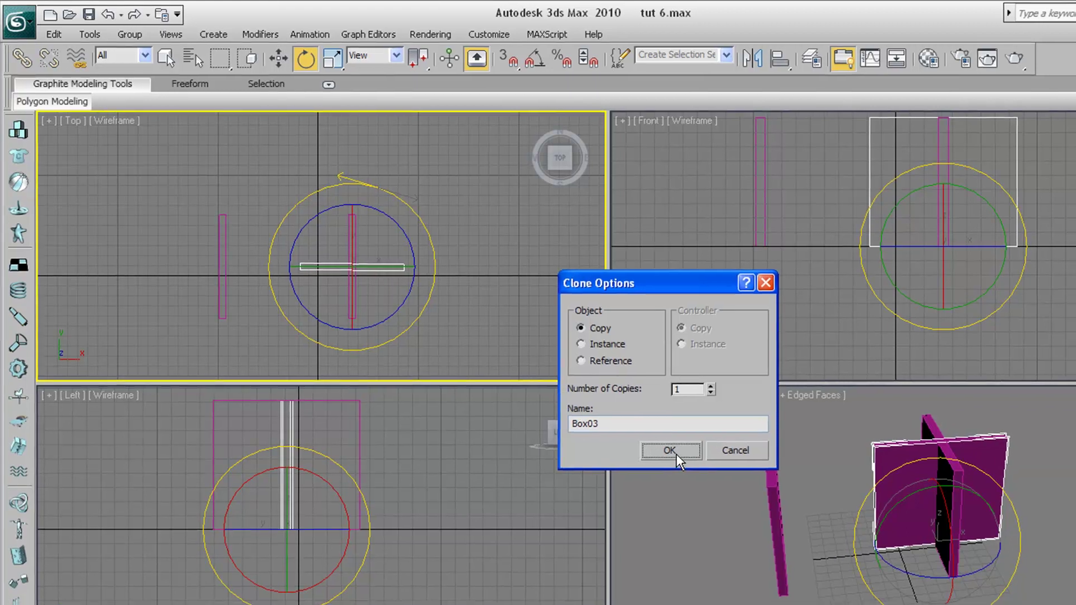
click(676, 455)
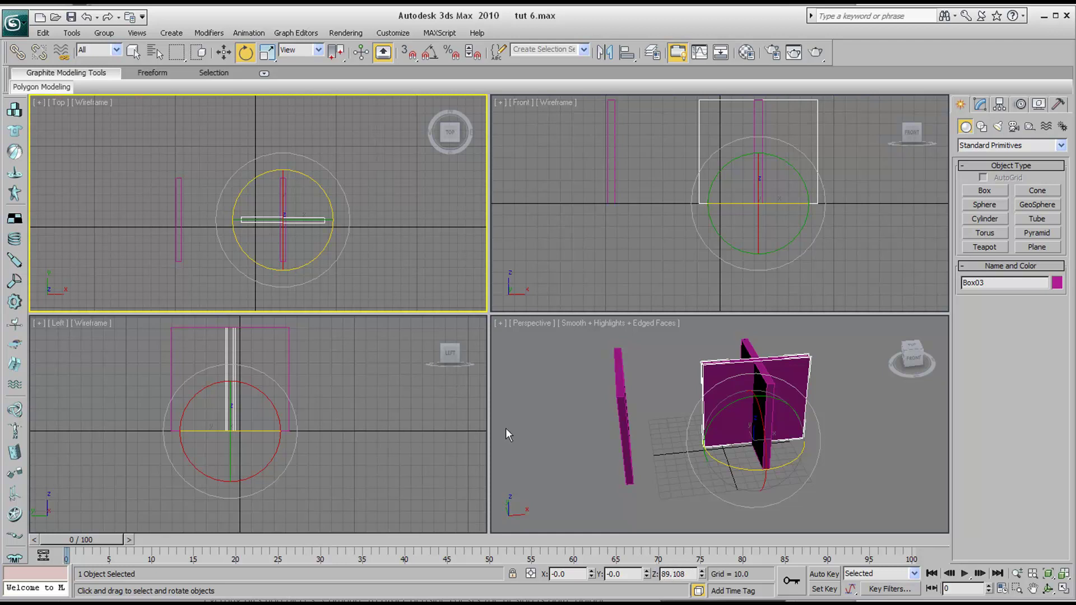
Step: Set the crosswise panel's Z rotation to exactly 90 degrees
middle_drag(322, 199, 325, 196)
mouse_move(325, 164)
mouse_down()
mouse_move(317, 157)
mouse_move(332, 170)
mouse_up()
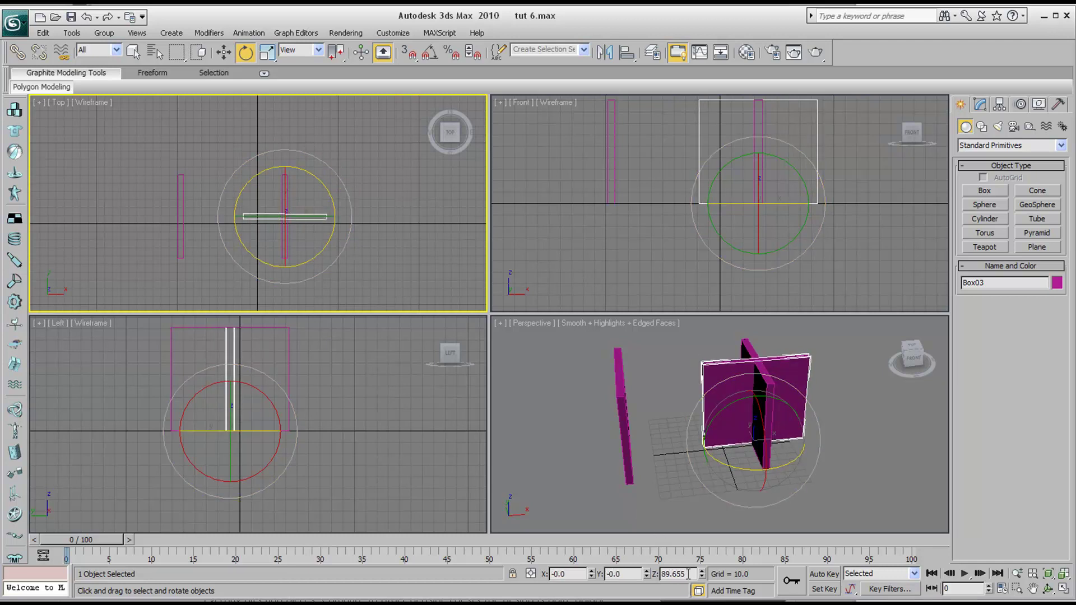
double_click(689, 574)
text(90)
key(Return)
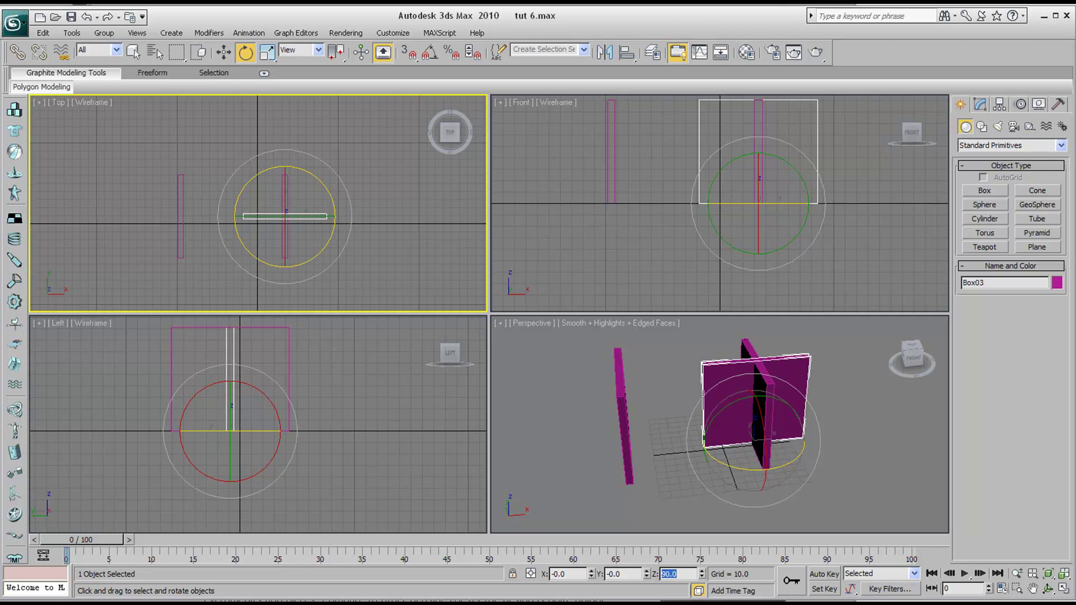
Step: Move the crosswise panel to the rear ends of the side panels, butted against the first panel's inner face, at about X -39.6, Y 57.2
scroll(257, 218, up, 2)
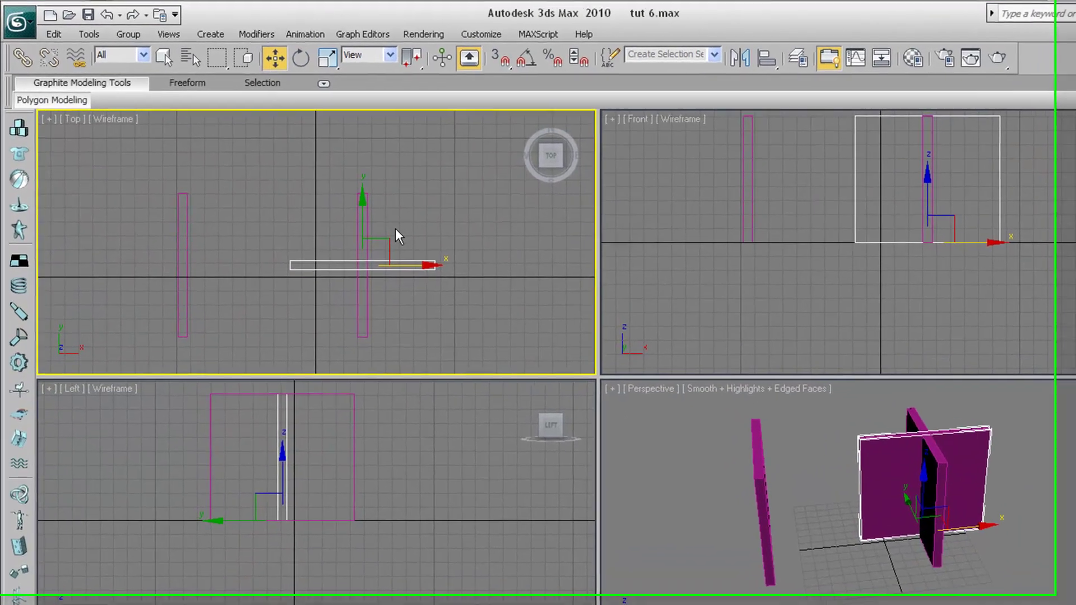
drag(436, 270, 344, 271)
drag(278, 205, 280, 138)
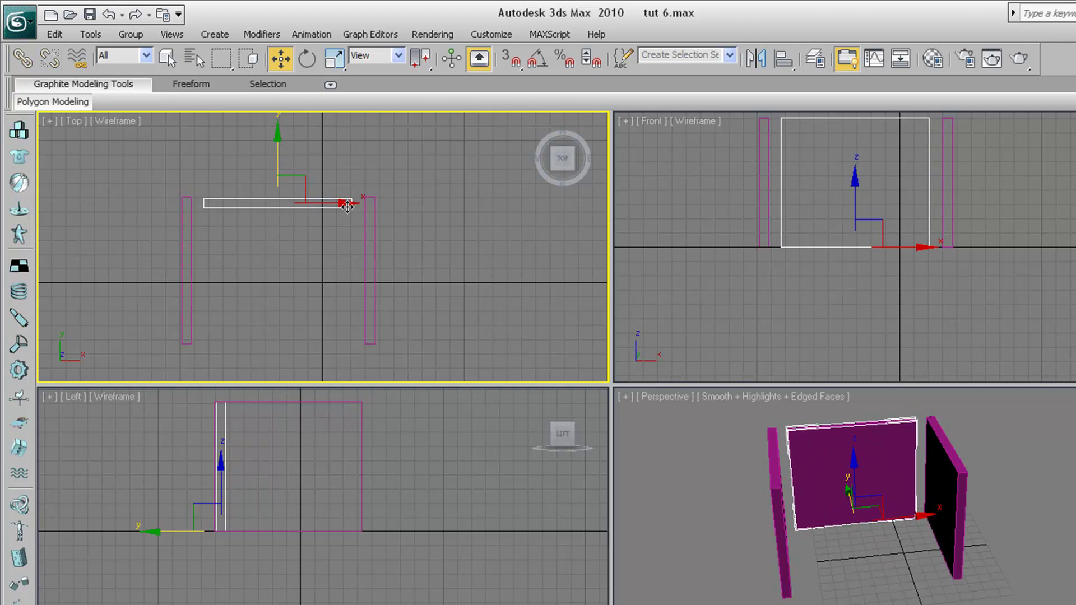
drag(346, 204, 339, 204)
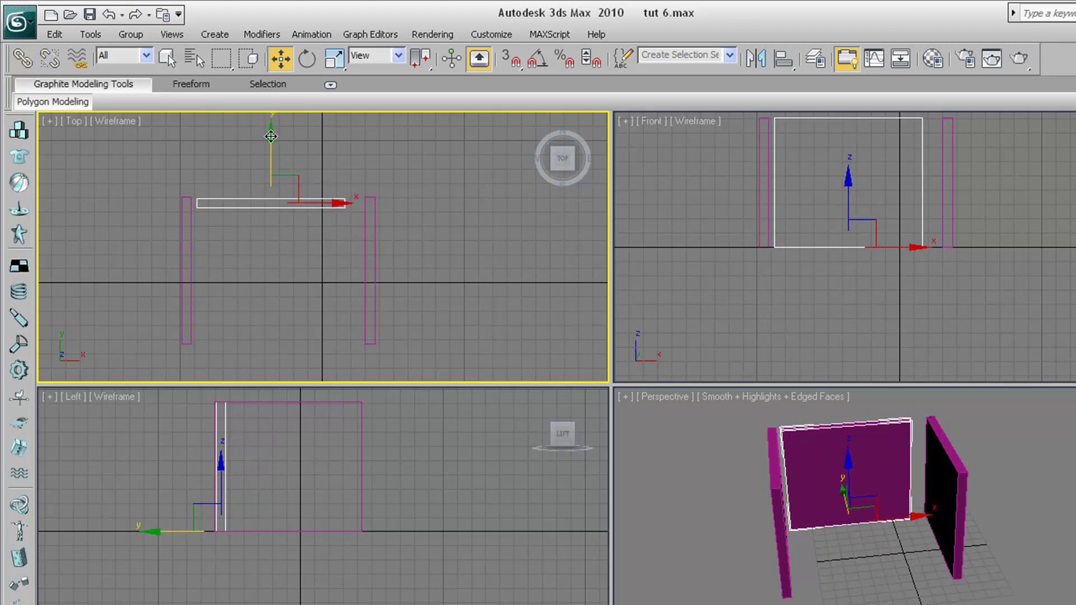
drag(271, 137, 271, 134)
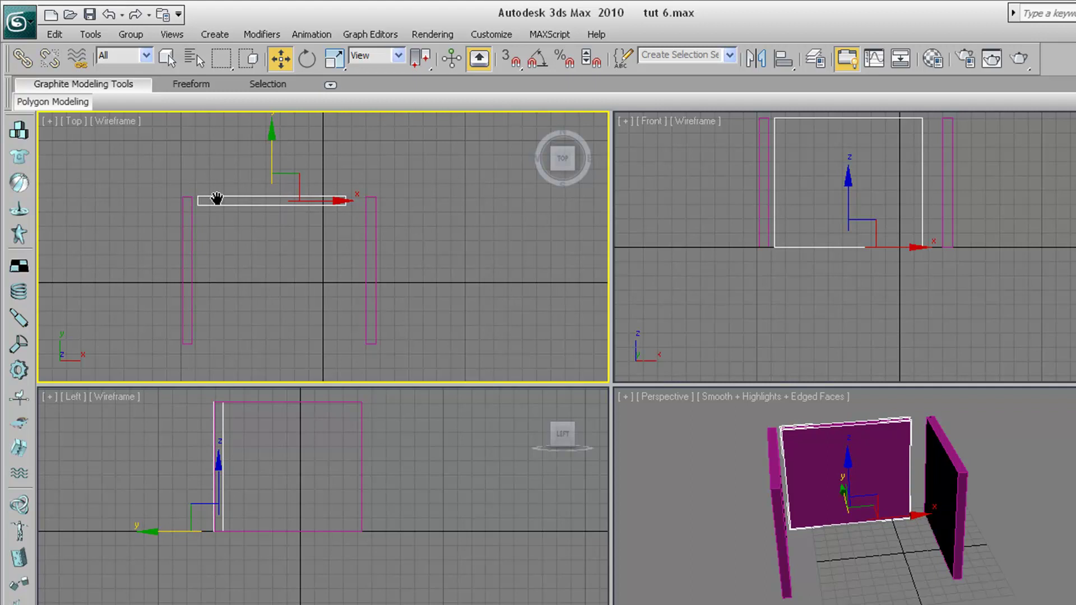
scroll(269, 200, up, 3)
drag(333, 201, 323, 202)
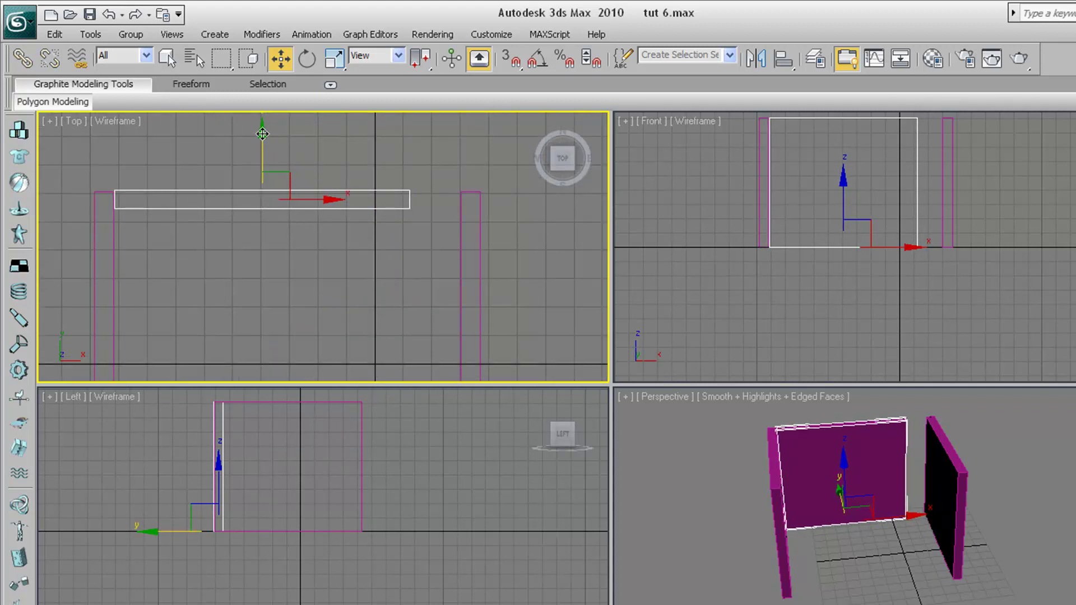
drag(262, 133, 262, 135)
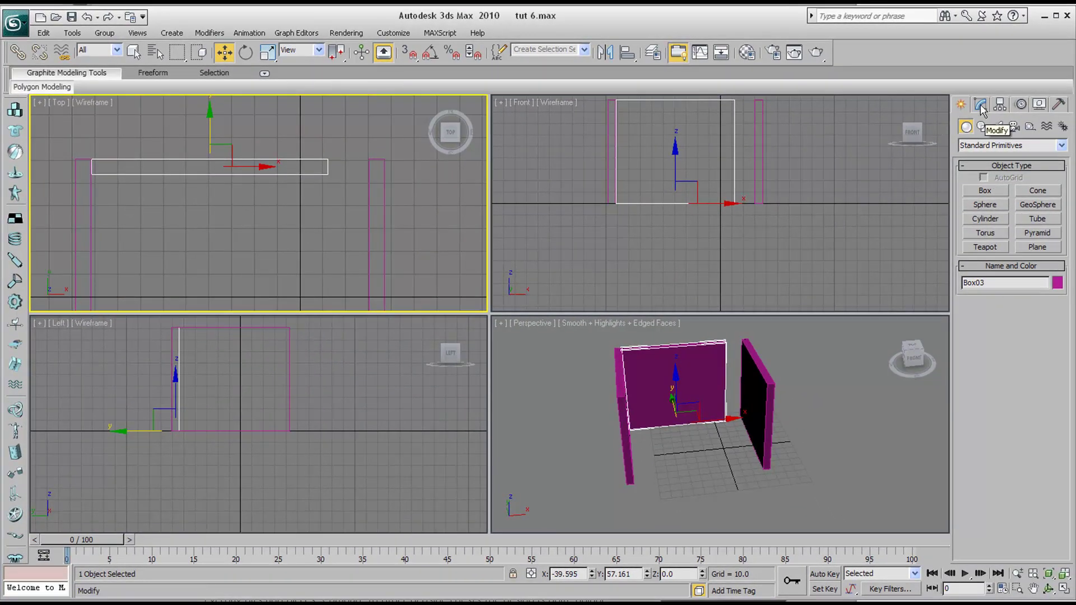
Step: Widen the back panel by scaling it slightly along the X axis and setting its Length to about 118.1
click(981, 105)
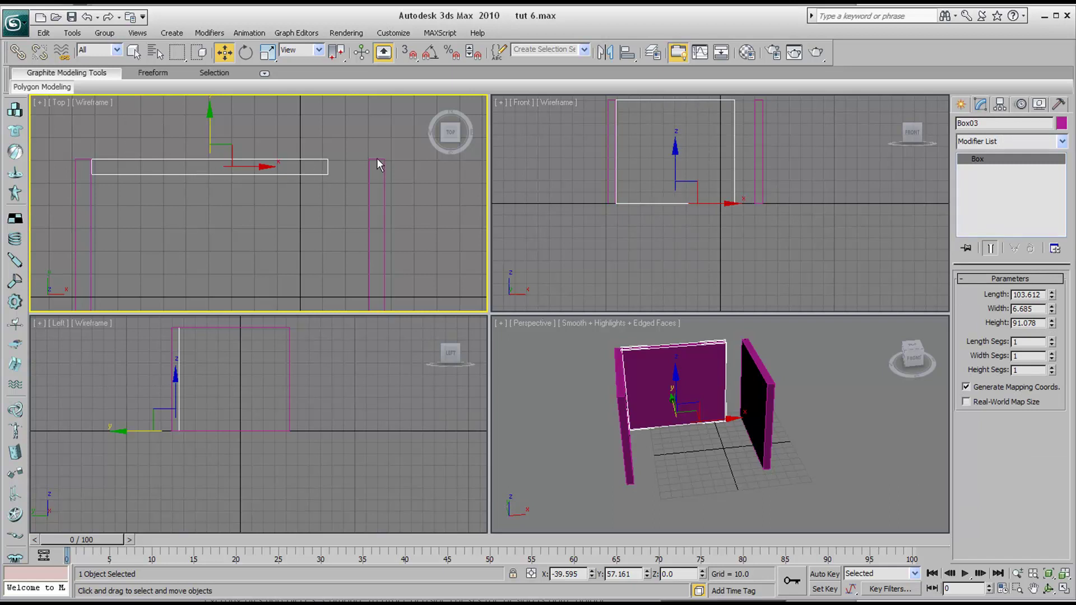
middle_drag(304, 169, 310, 186)
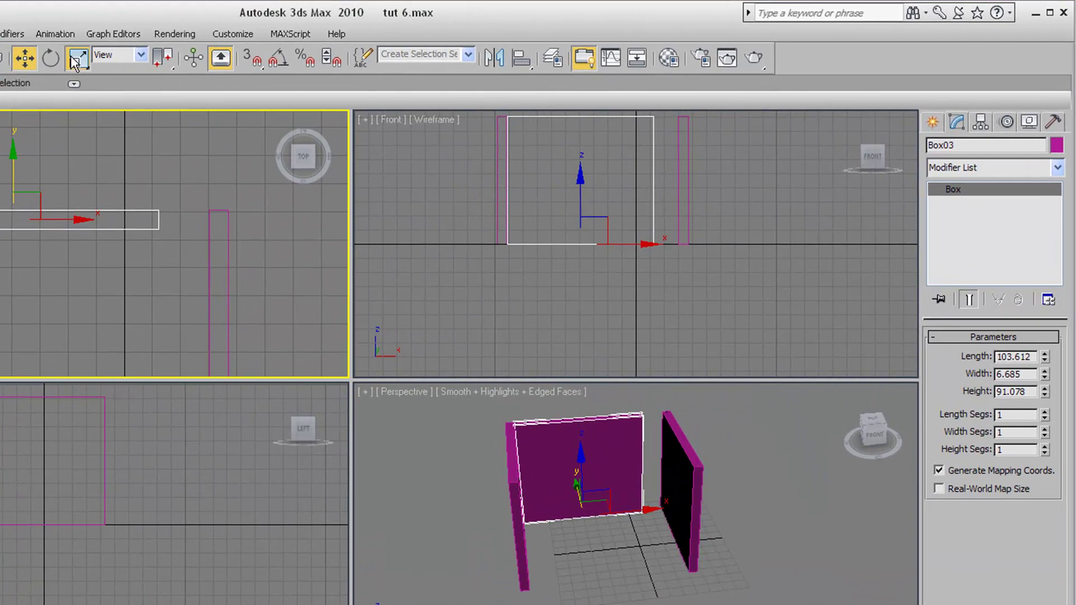
click(75, 61)
mouse_move(91, 219)
mouse_down()
mouse_move(136, 220)
mouse_move(93, 220)
mouse_up()
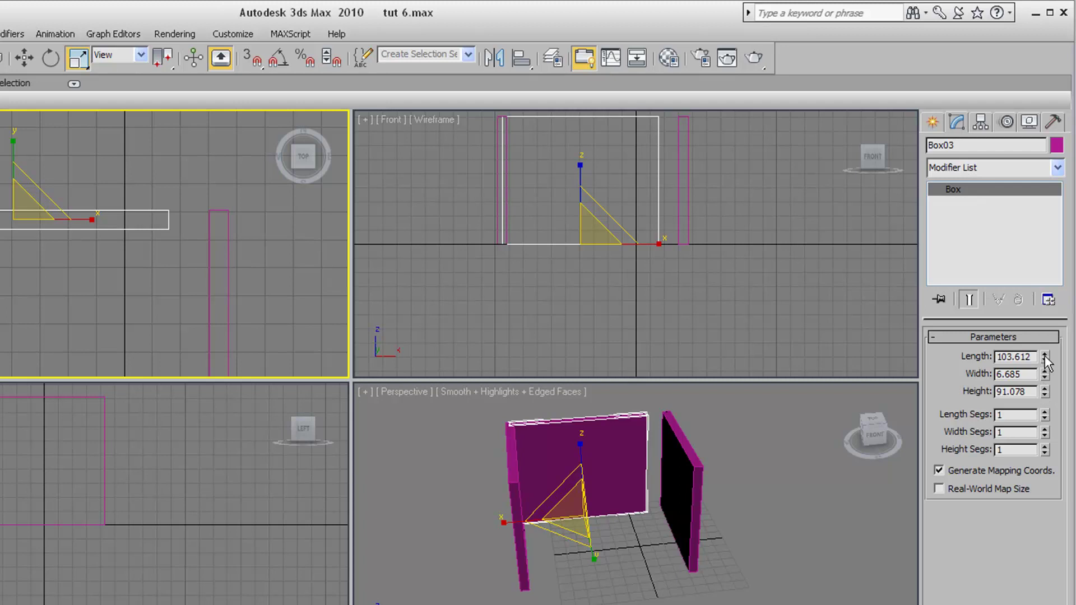
mouse_move(1045, 357)
mouse_down()
mouse_move(1044, 372)
mouse_move(1036, 312)
mouse_move(1033, 339)
mouse_up()
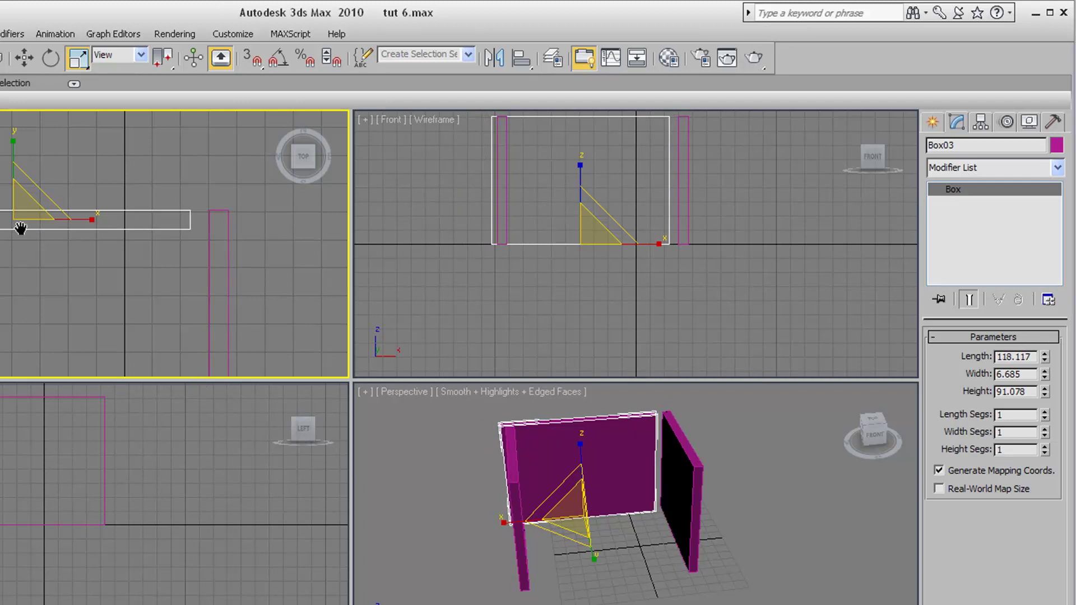
Step: Move the back panel along X to about -30.1 so it spans between the two side panels
middle_drag(20, 229, 33, 238)
click(24, 57)
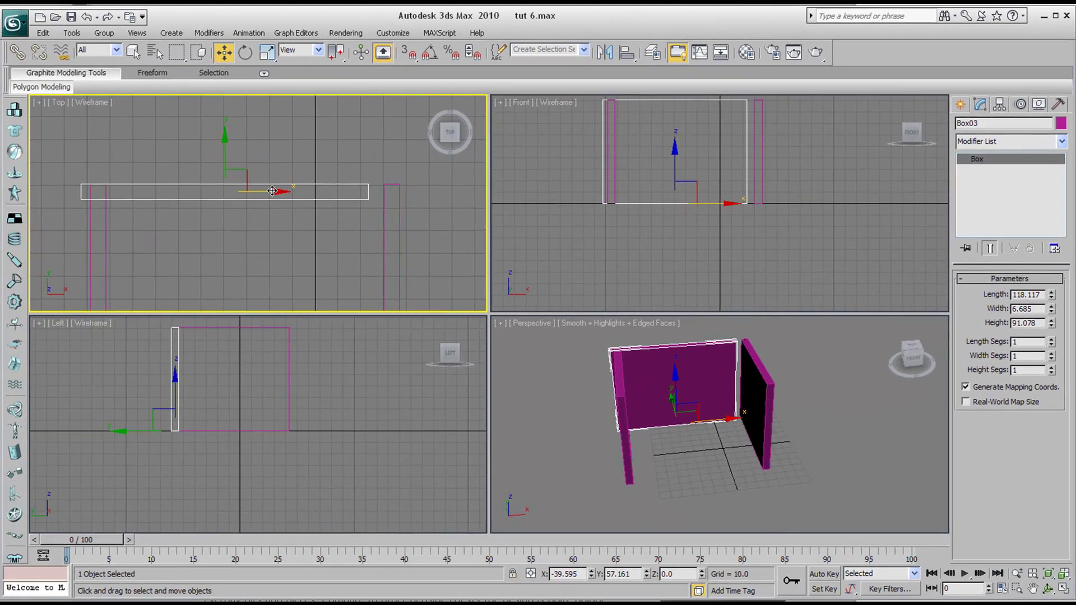
drag(272, 191, 294, 191)
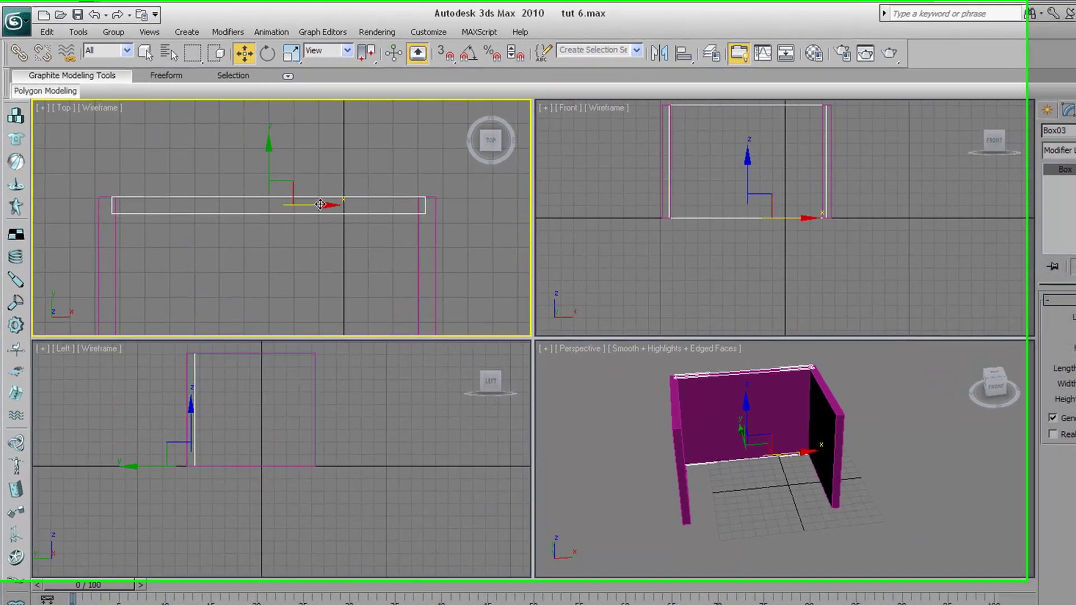
Step: Examine the back panel's fit against both side panels from above and in perspective
middle_drag(308, 236, 278, 225)
scroll(303, 216, down, 2)
scroll(271, 217, up, 2)
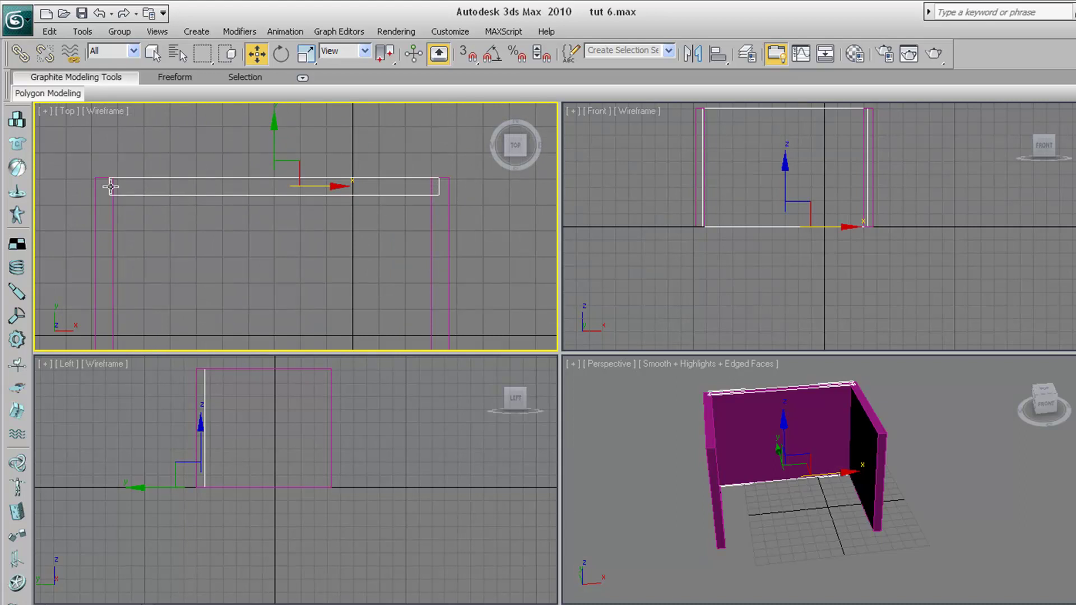
middle_drag(312, 234, 294, 211)
scroll(312, 210, down, 2)
middle_drag(806, 494, 816, 507)
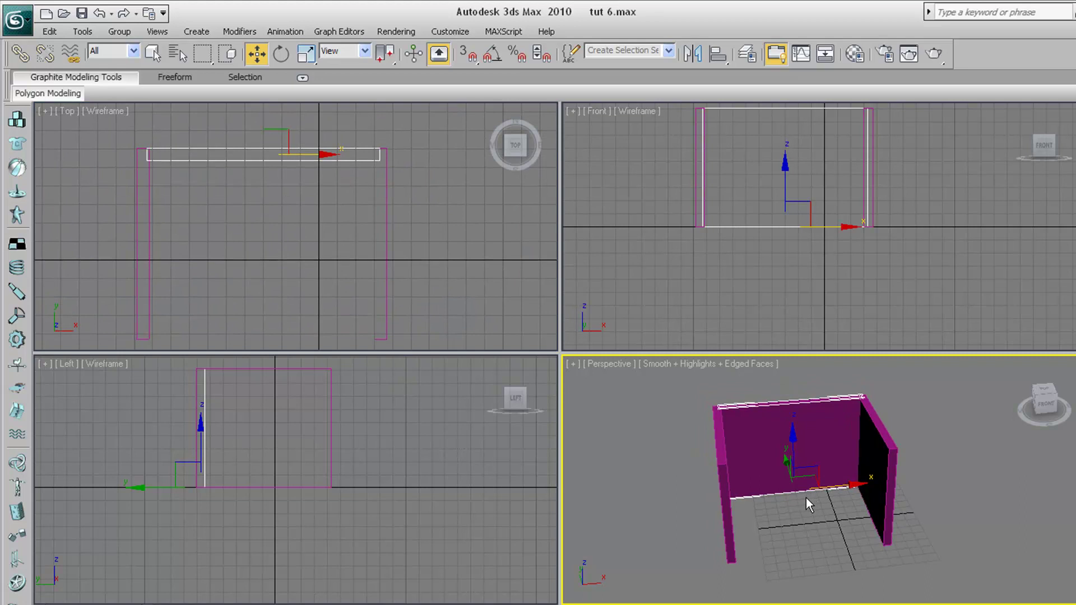
middle_drag(300, 230, 295, 217)
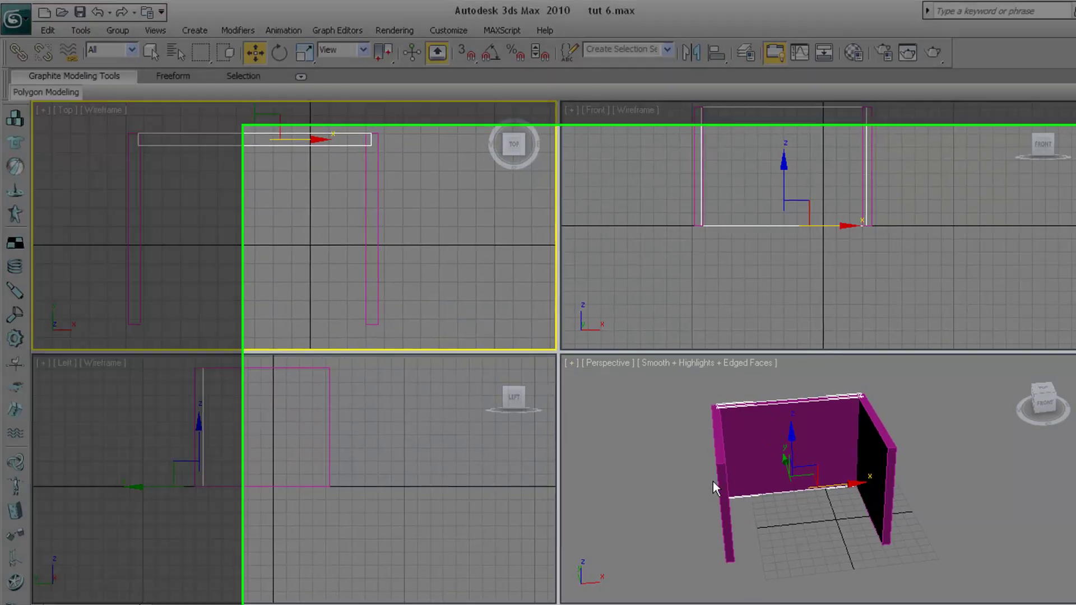
middle_drag(696, 471, 698, 471)
click(1040, 589)
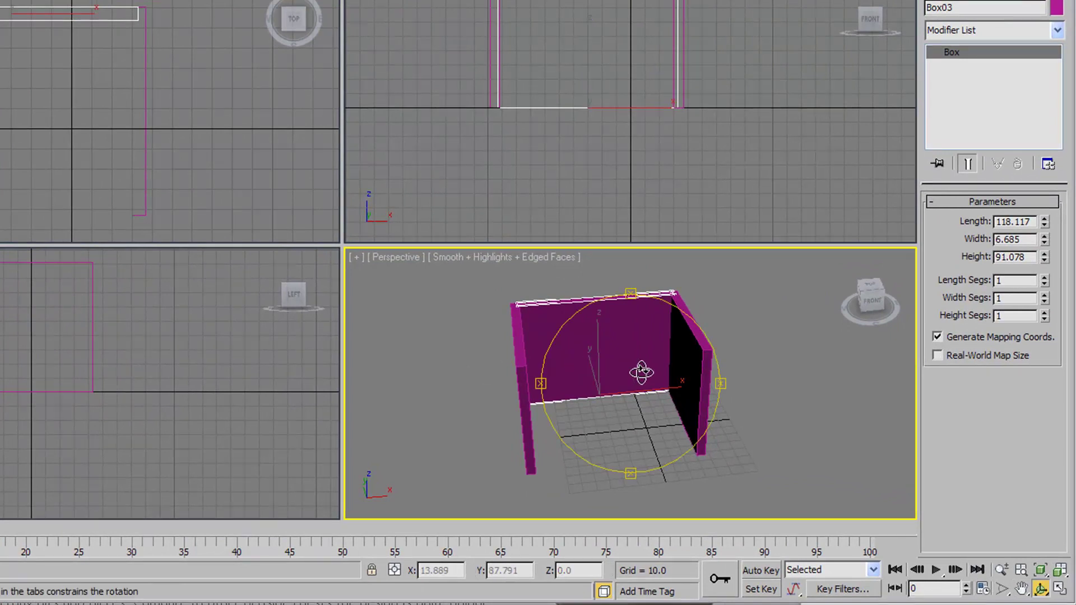
mouse_move(641, 372)
mouse_down()
mouse_move(495, 342)
mouse_move(721, 339)
mouse_move(832, 390)
mouse_move(695, 344)
mouse_move(651, 362)
mouse_move(654, 378)
mouse_up()
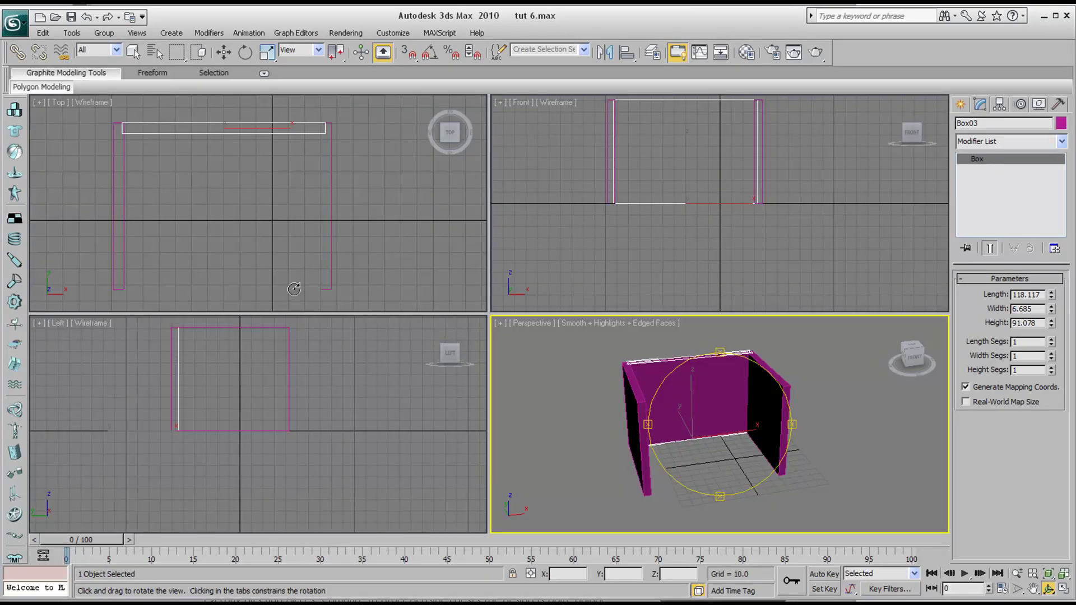
Step: Clone the back panel once as a Copy, moved forward along Y to about -15.6
click(232, 226)
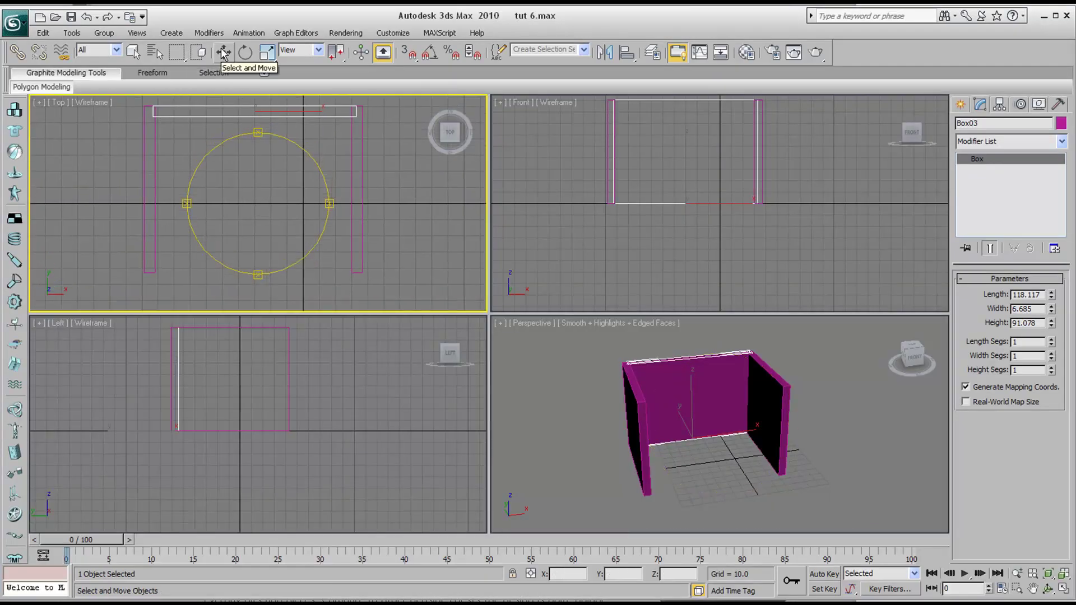
click(223, 54)
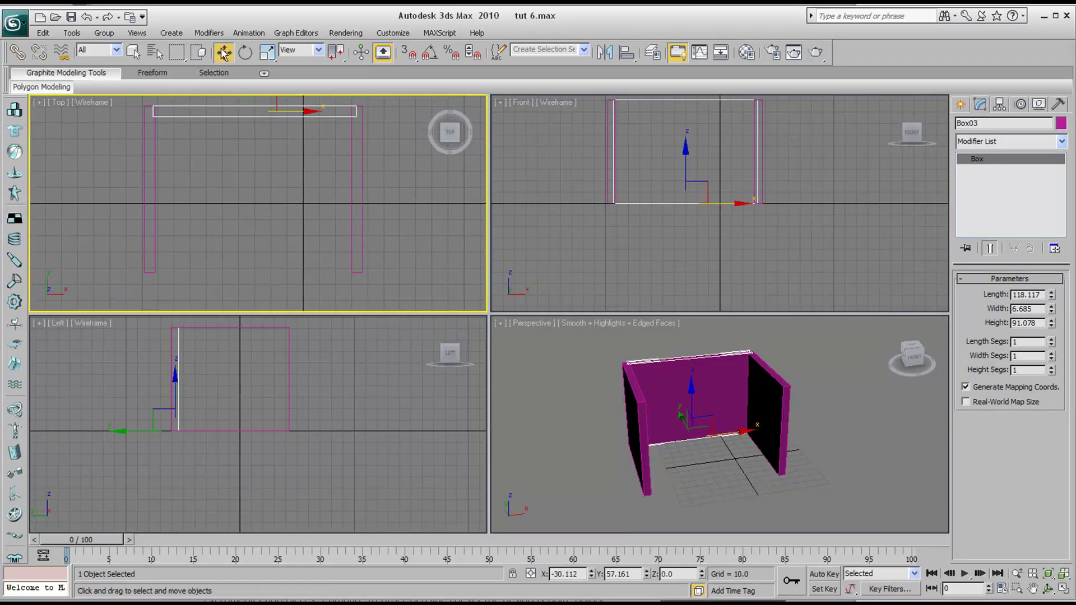
scroll(211, 155, down, 3)
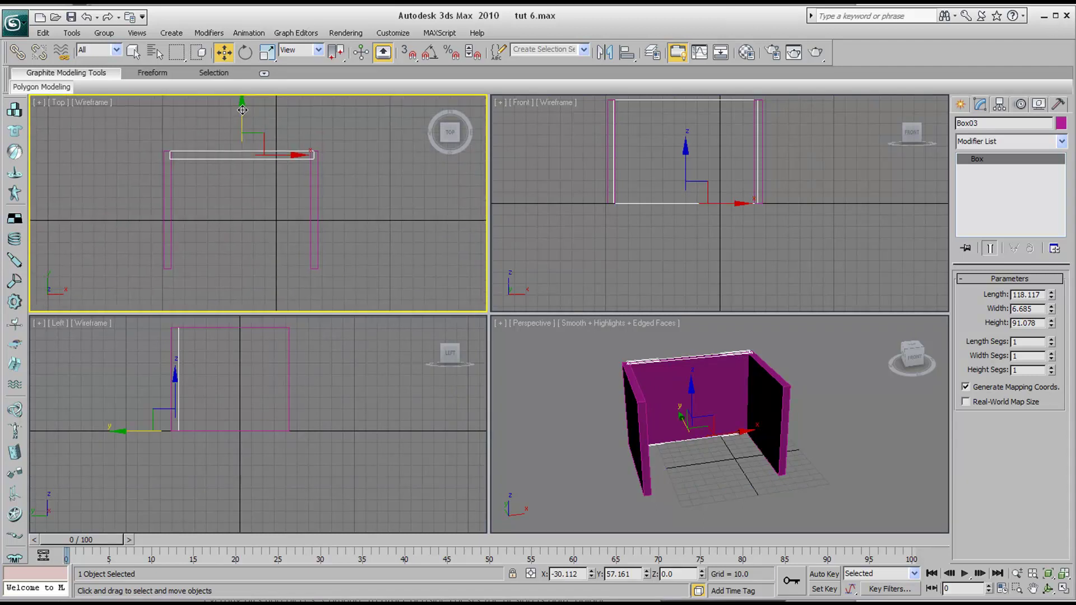
shift+drag(242, 110, 236, 193)
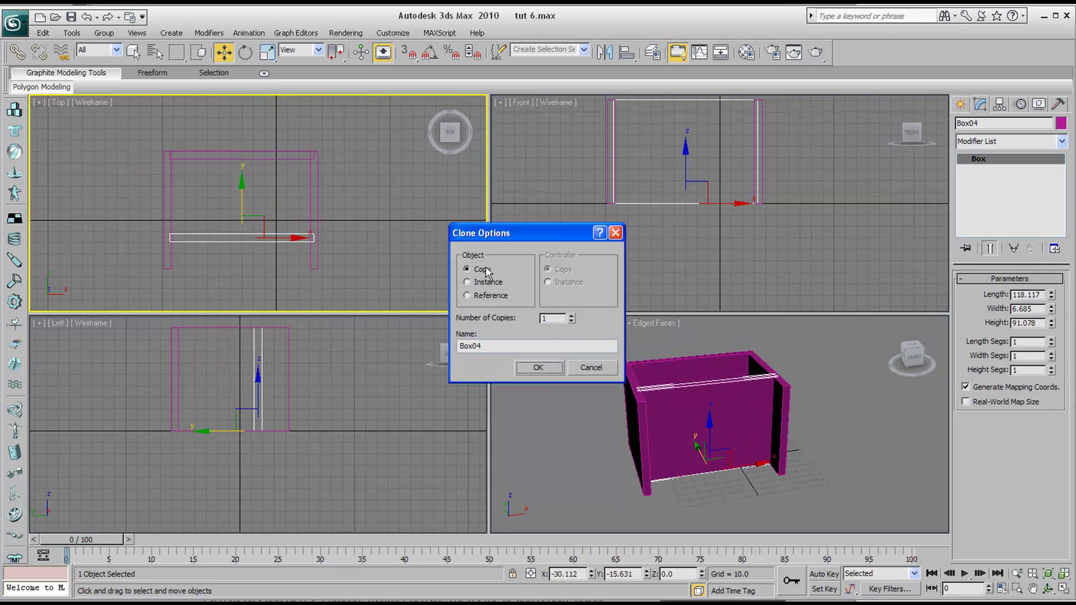
click(547, 370)
Step: Turn the cloned panel into a flat shelf with a Height of about 4.55 and a Width of about 94.25
middle_drag(760, 406, 753, 402)
drag(1052, 324, 1055, 384)
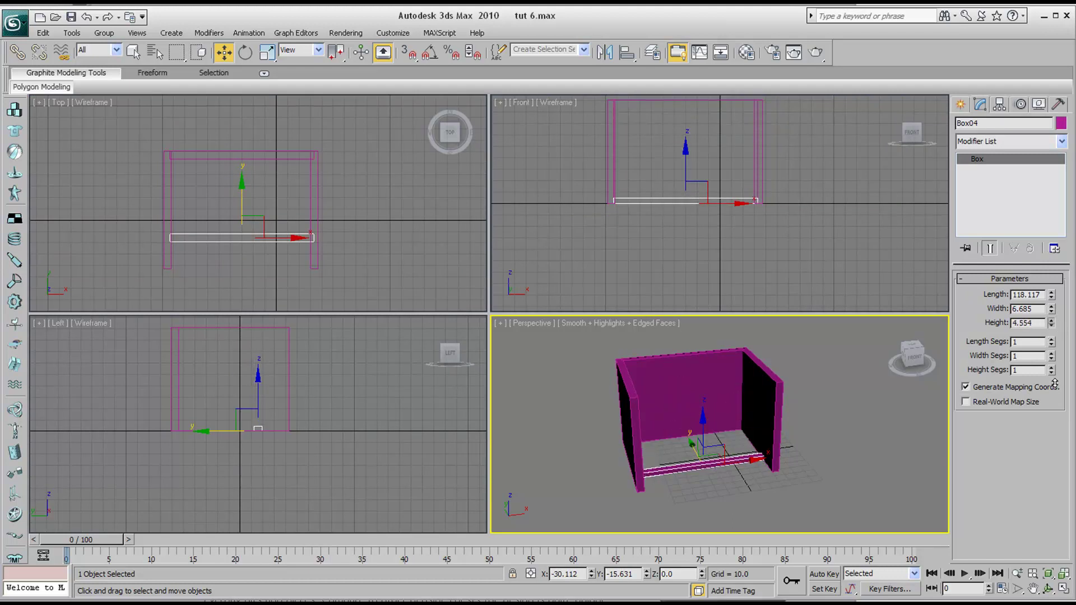
middle_drag(197, 201, 194, 216)
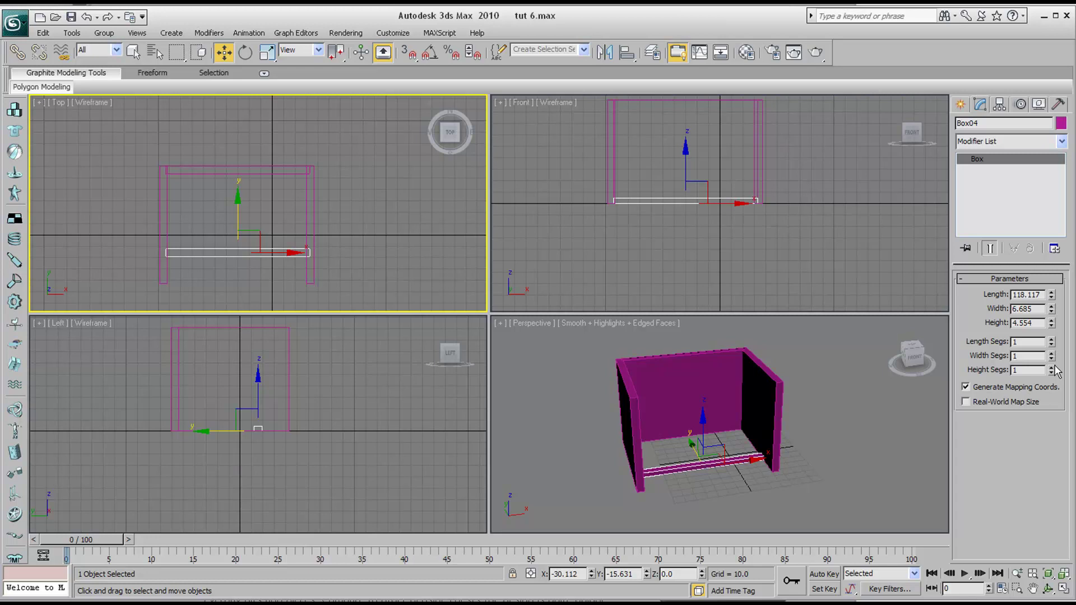
drag(1052, 312, 978, 243)
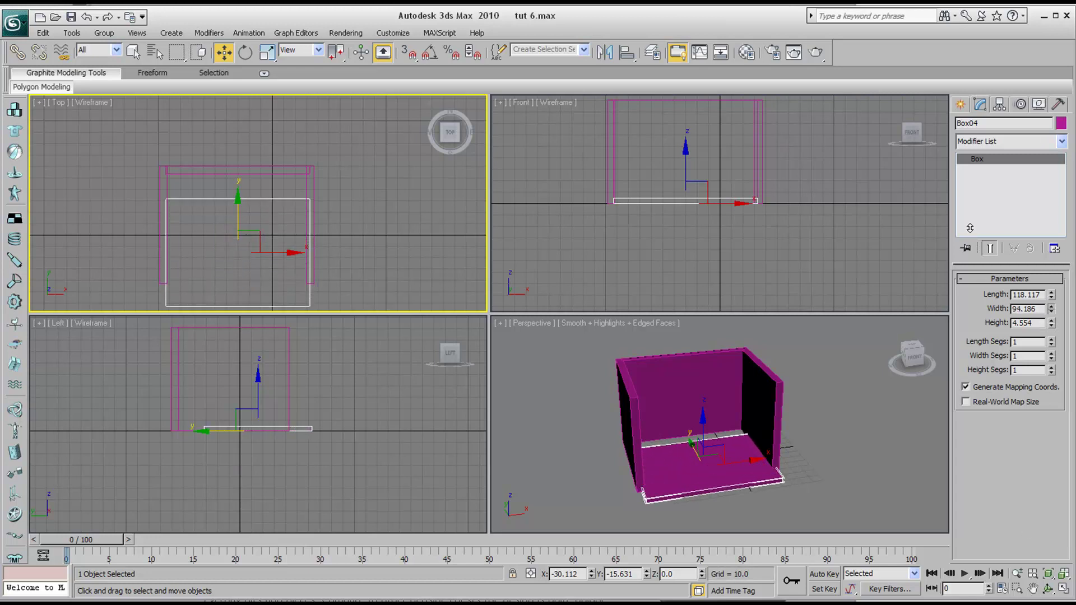
Step: Move the shelf back along Y to about 5.7 so it meets the back panel between the sides
middle_drag(256, 223, 265, 204)
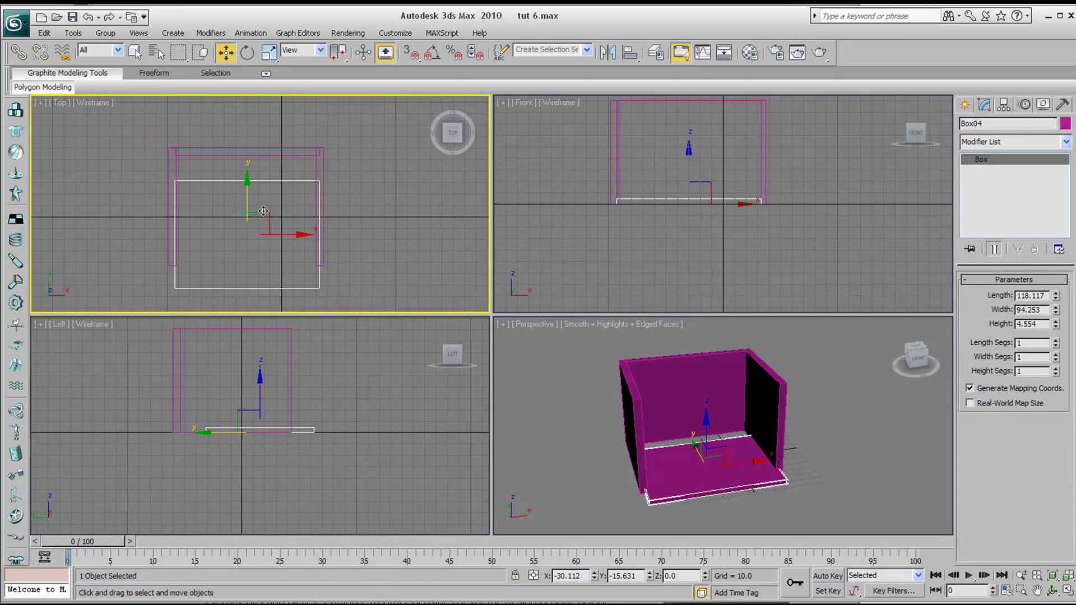
drag(248, 180, 249, 156)
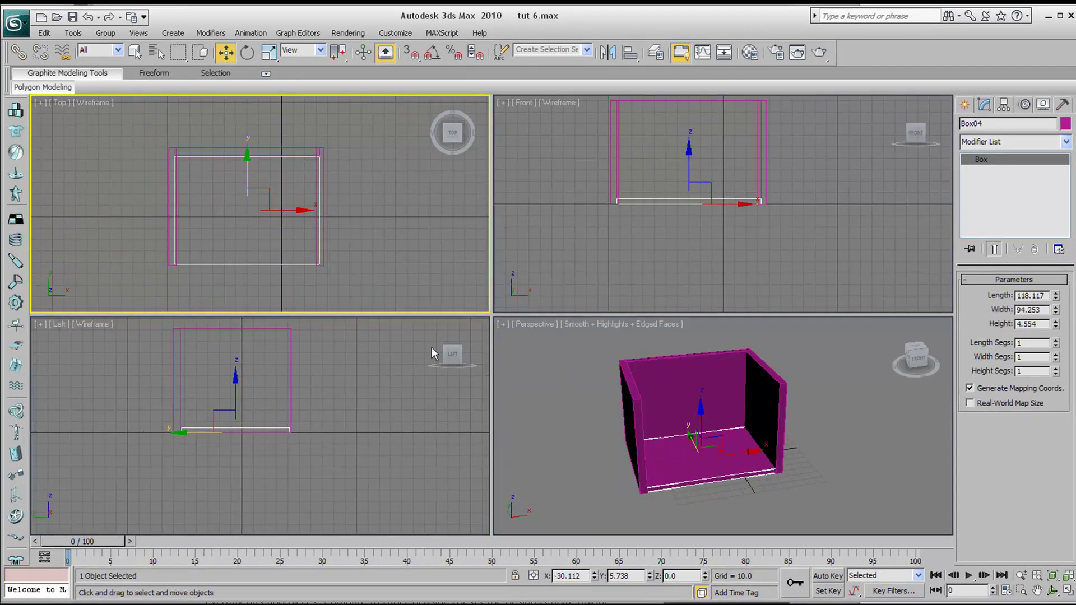
mouse_move(221, 205)
middle_down()
mouse_move(219, 190)
mouse_move(233, 208)
middle_up()
Step: Raise the shelf to just below the side panels' upper edges and clone it downward as one Copy at about Z 10.7
right_click(607, 405)
middle_drag(600, 239, 590, 281)
drag(680, 194, 680, 113)
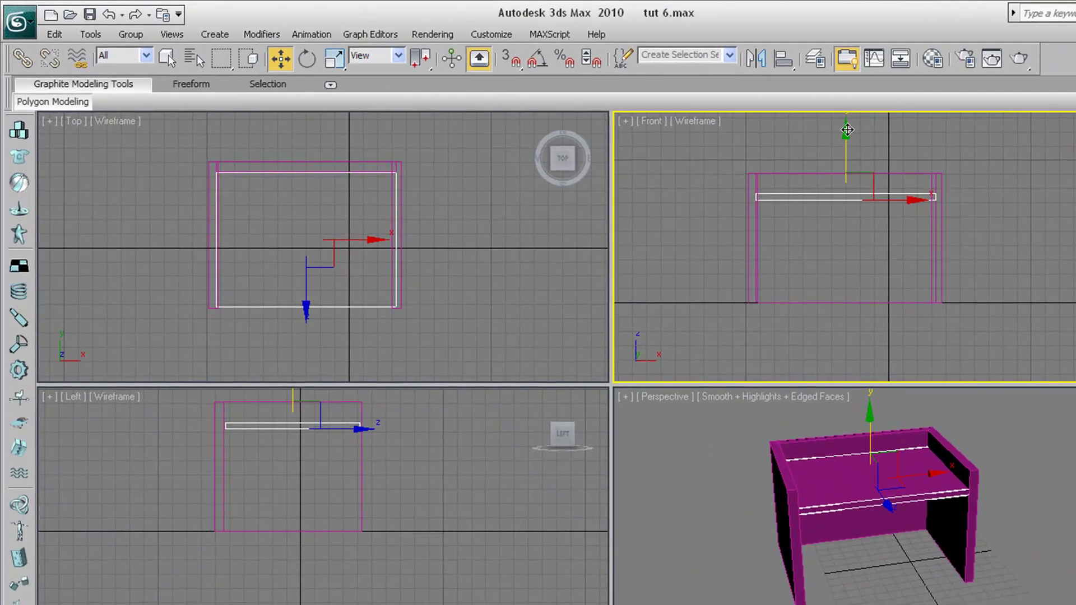
shift+drag(844, 129, 838, 216)
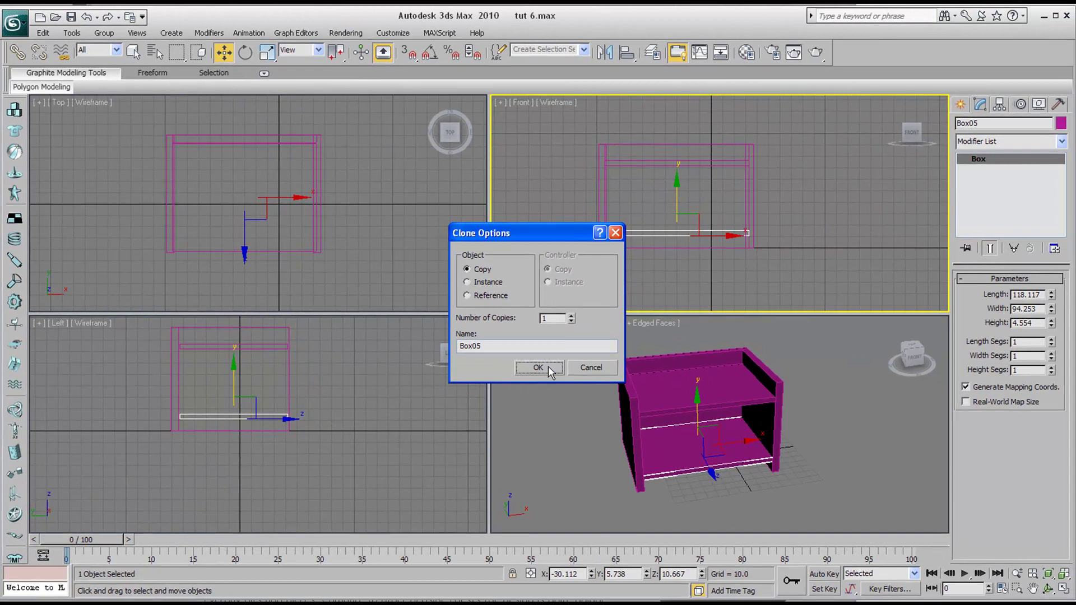
click(549, 370)
Step: Inspect the cabinet body and its two shelves in perspective from low, side and front angles
right_click(720, 410)
click(1048, 588)
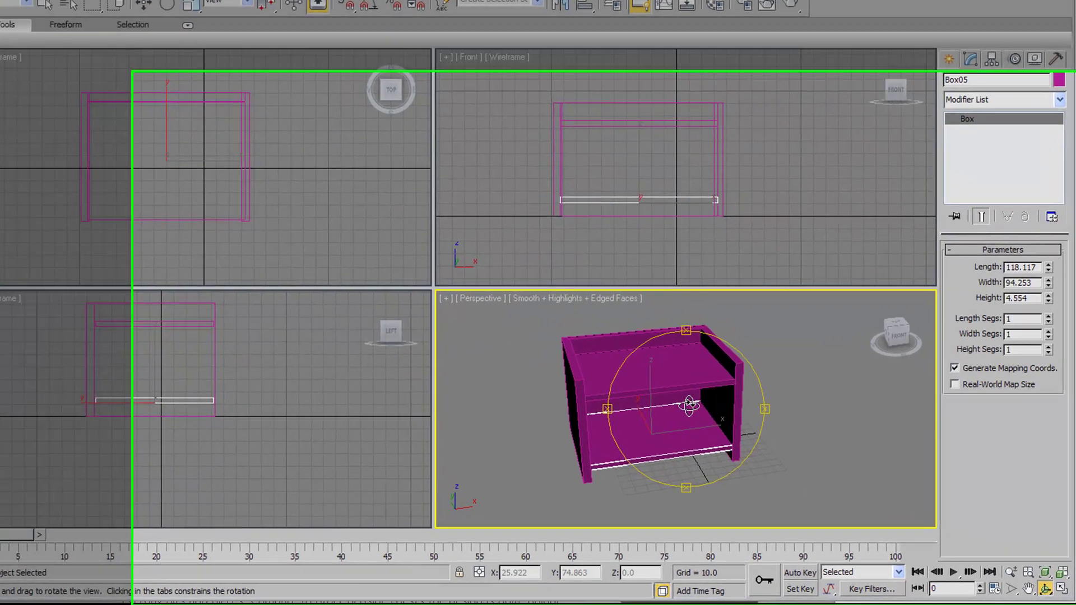
drag(689, 406, 669, 389)
scroll(669, 391, up, 3)
middle_drag(672, 393, 707, 451)
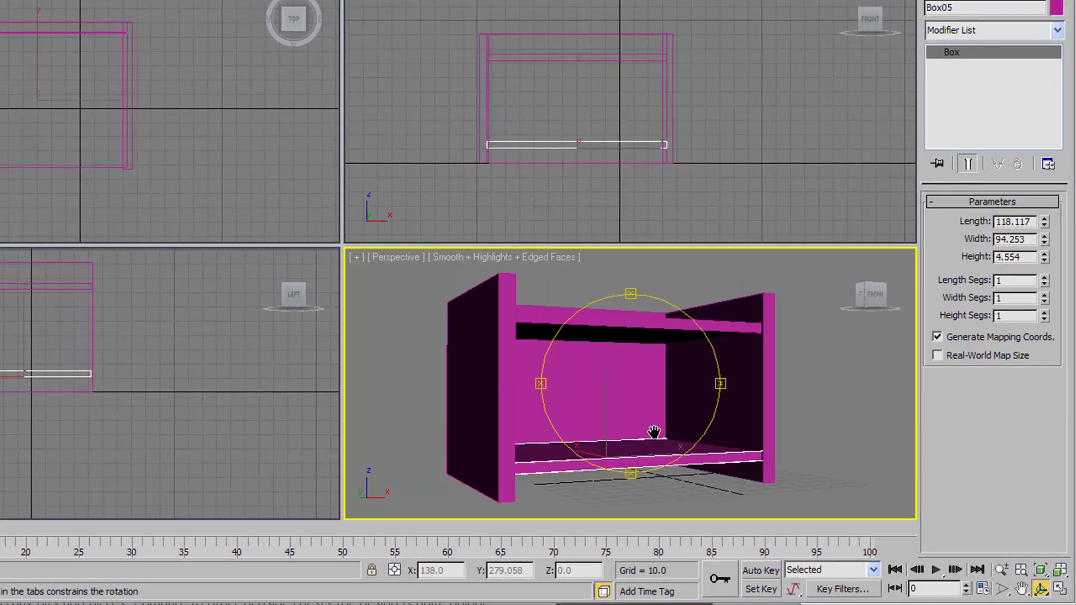
mouse_move(602, 381)
middle_down()
mouse_move(592, 352)
mouse_move(598, 380)
middle_up()
scroll(598, 381, down, 3)
drag(598, 380, 681, 378)
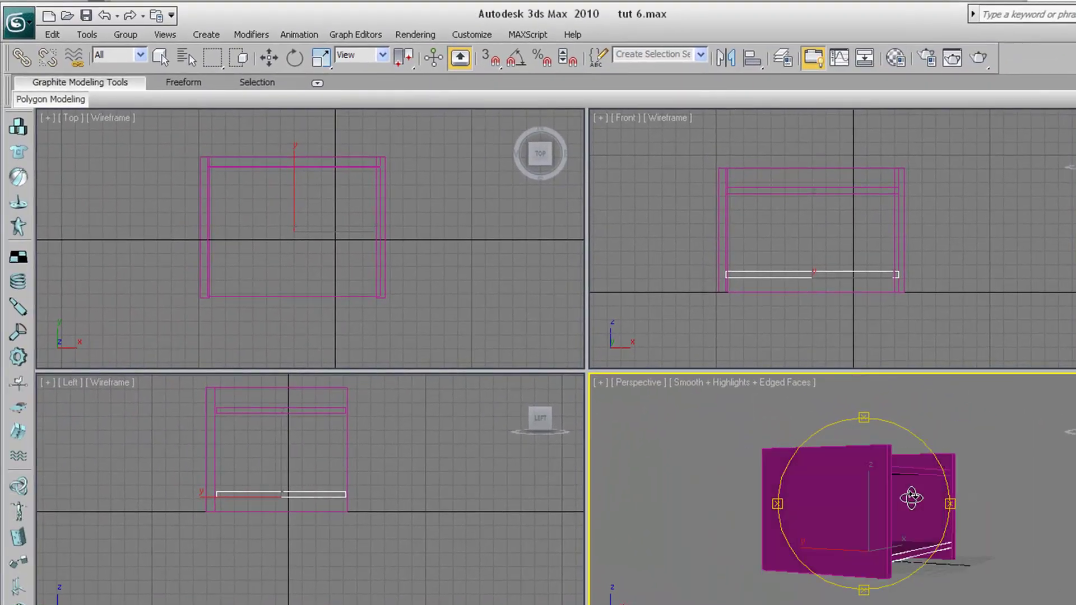
drag(912, 497, 839, 516)
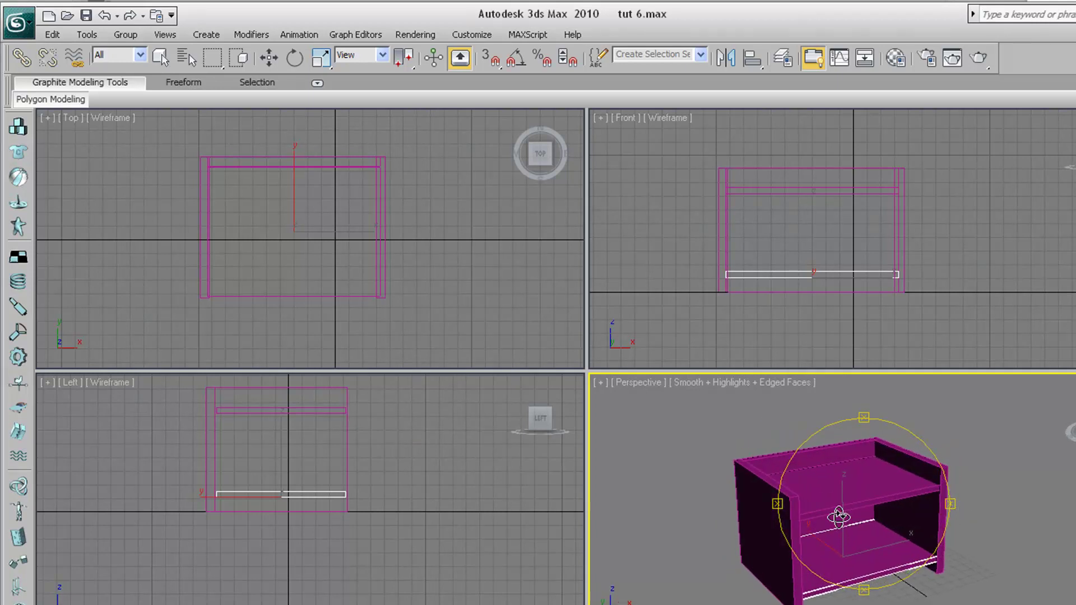
Step: Render the perspective view of the cabinet, close the rendered frame, and view the front from lower down
click(979, 60)
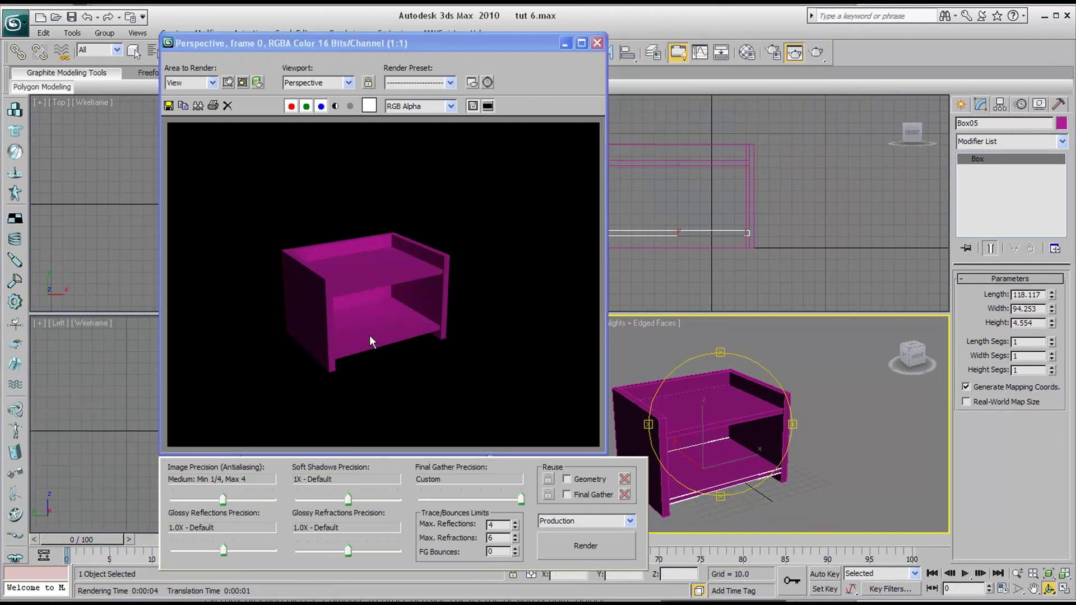
click(599, 44)
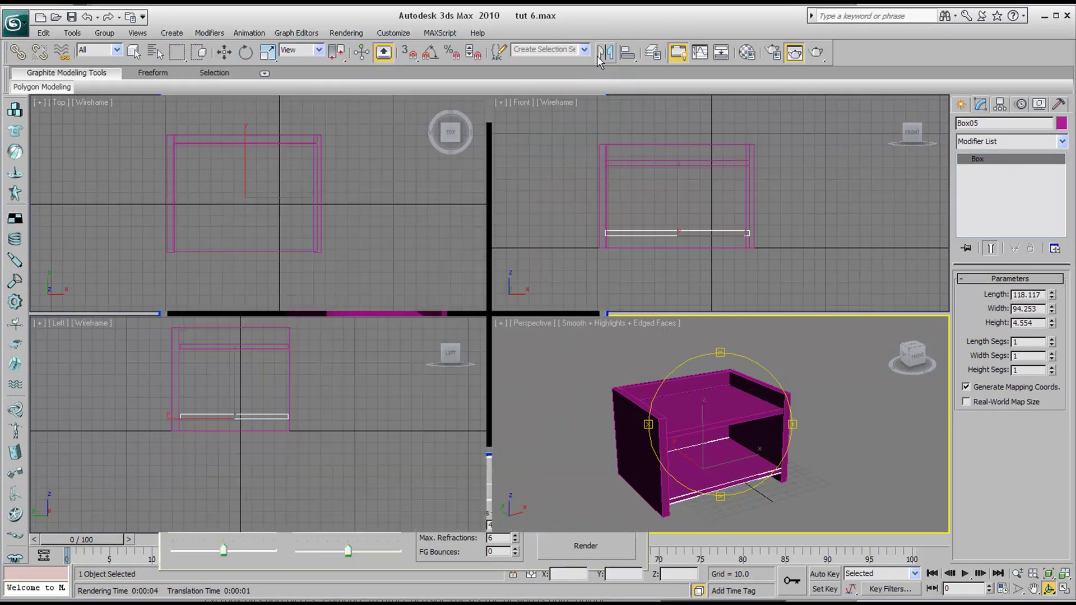
drag(729, 476, 706, 420)
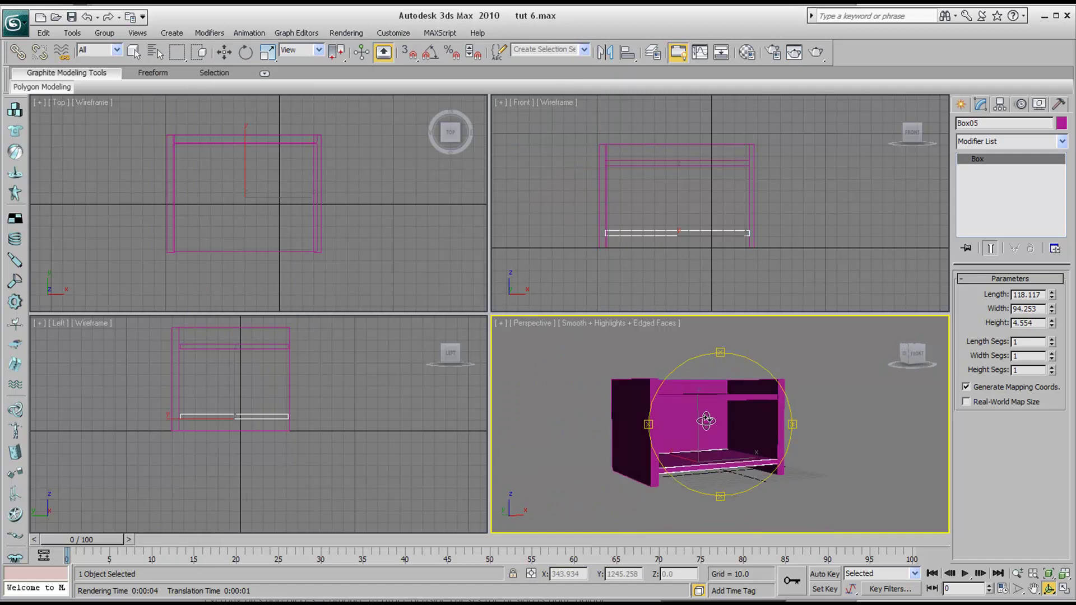
Step: Clone the lower shelf upward as one Copy midway between the two shelves, at about Z 39.1
click(275, 182)
click(225, 52)
right_click(294, 396)
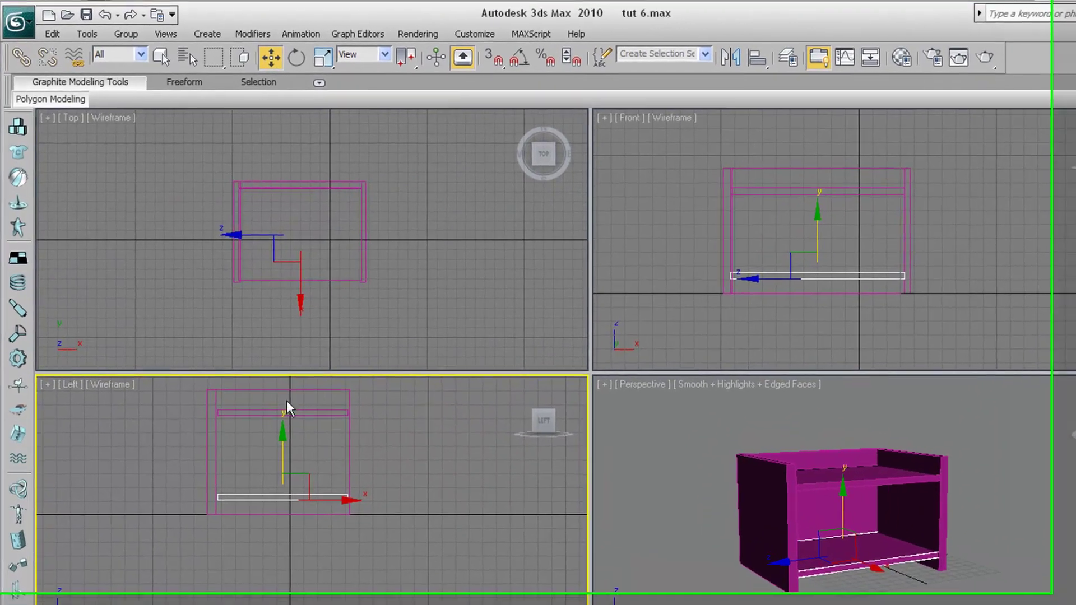
right_click(948, 500)
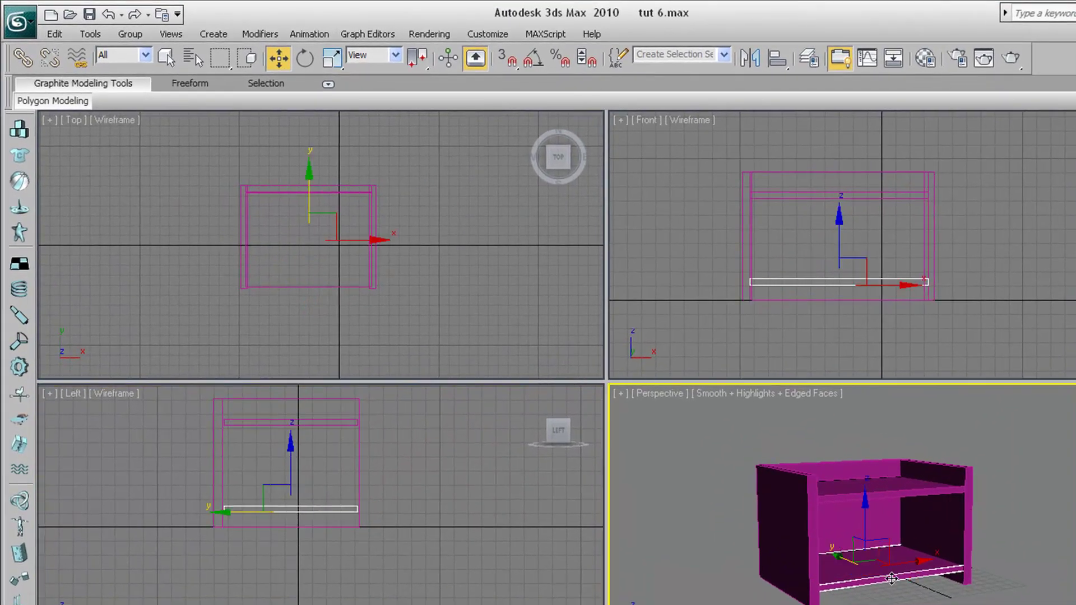
middle_drag(454, 480, 449, 519)
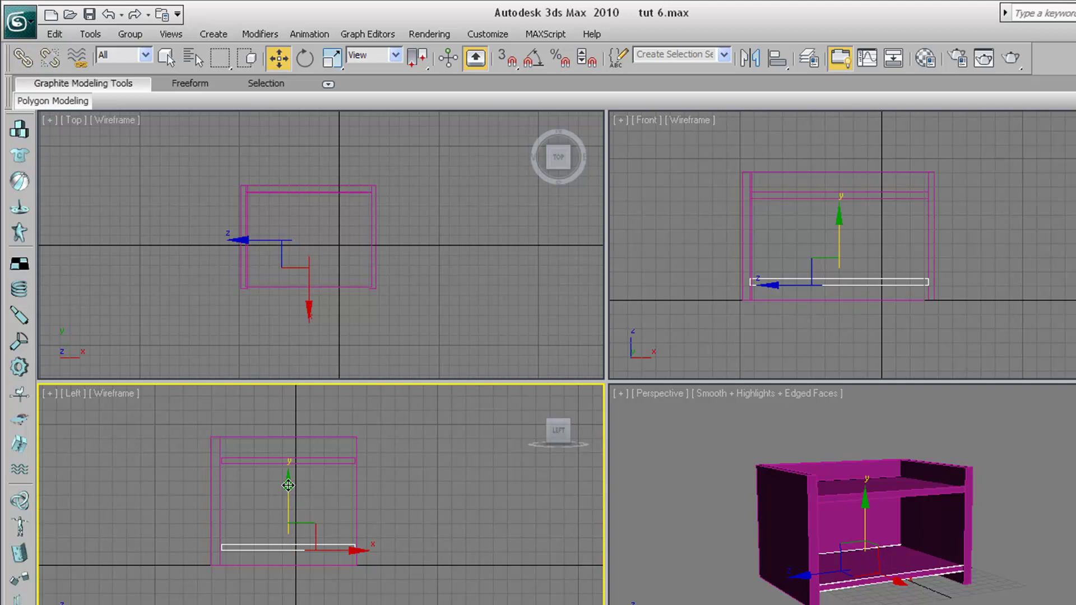
shift+drag(288, 485, 289, 445)
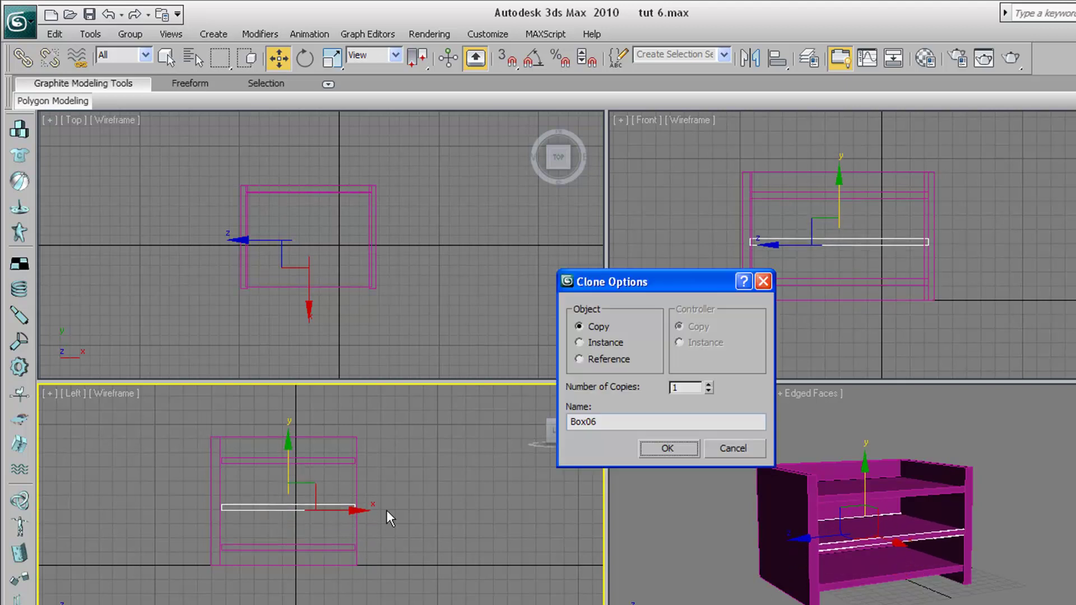
click(665, 448)
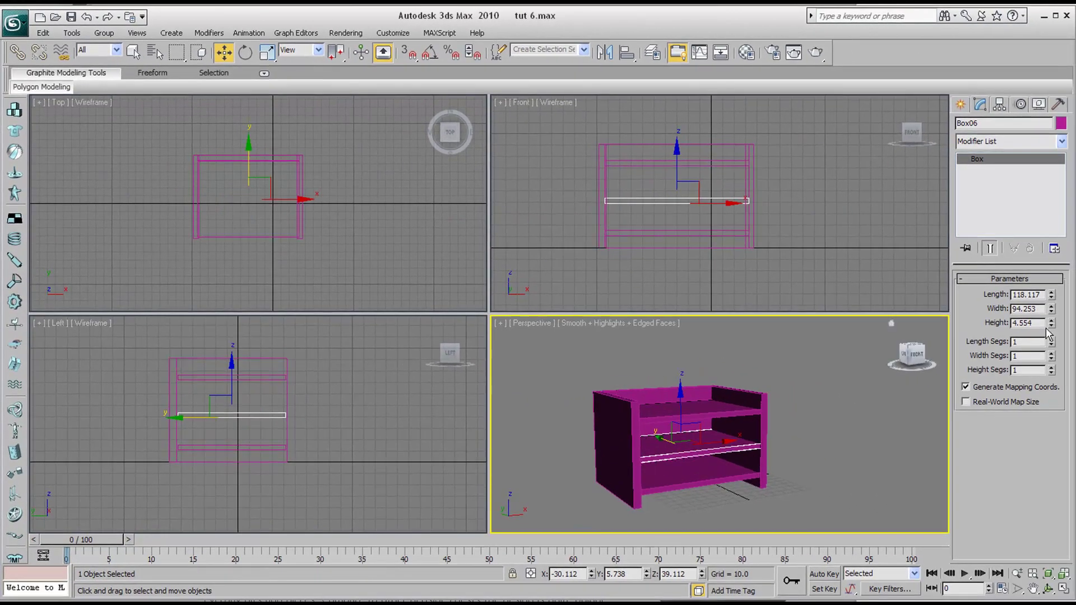
Step: Reshape the middle shelf copy into a drawer front with width 3.77 and height 33.243, and move it forward to about Y -34.4
drag(1051, 296, 1036, 456)
key(ctrl+z)
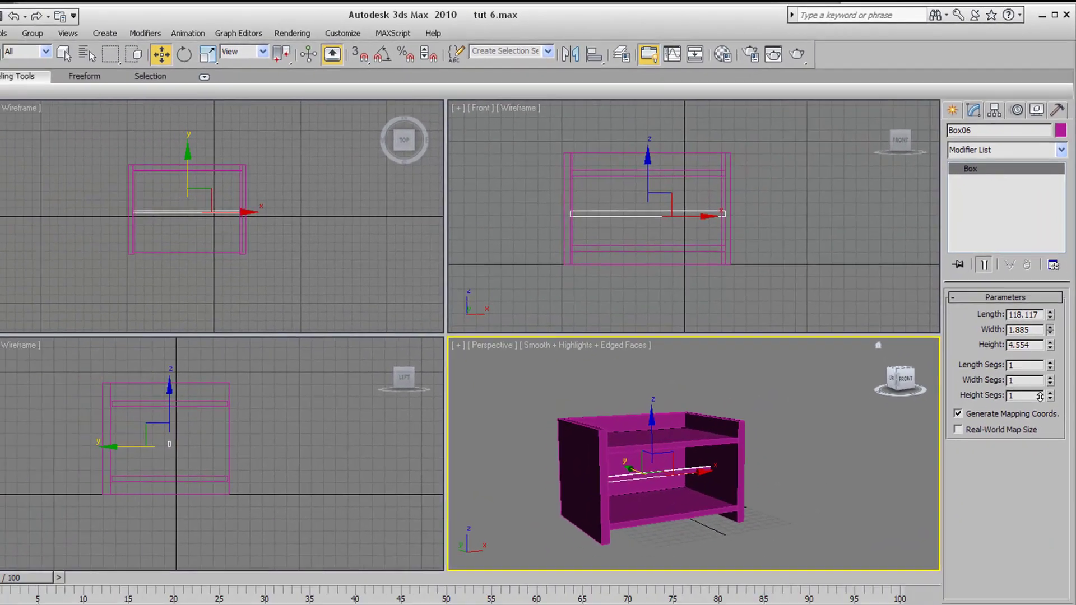
drag(1041, 397, 1040, 395)
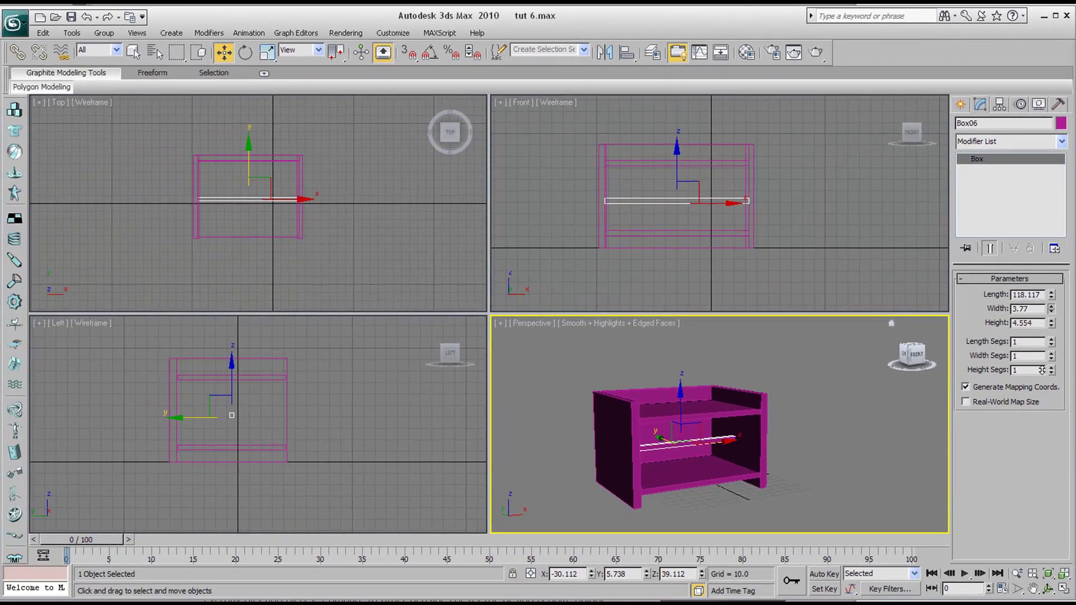
drag(1052, 322, 1012, 1)
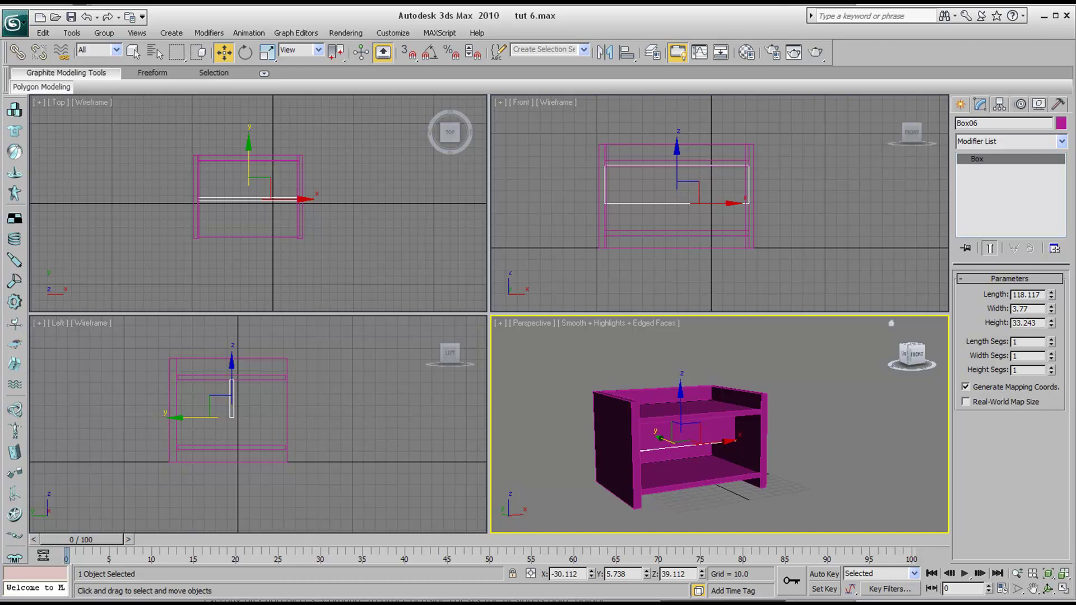
right_click(254, 103)
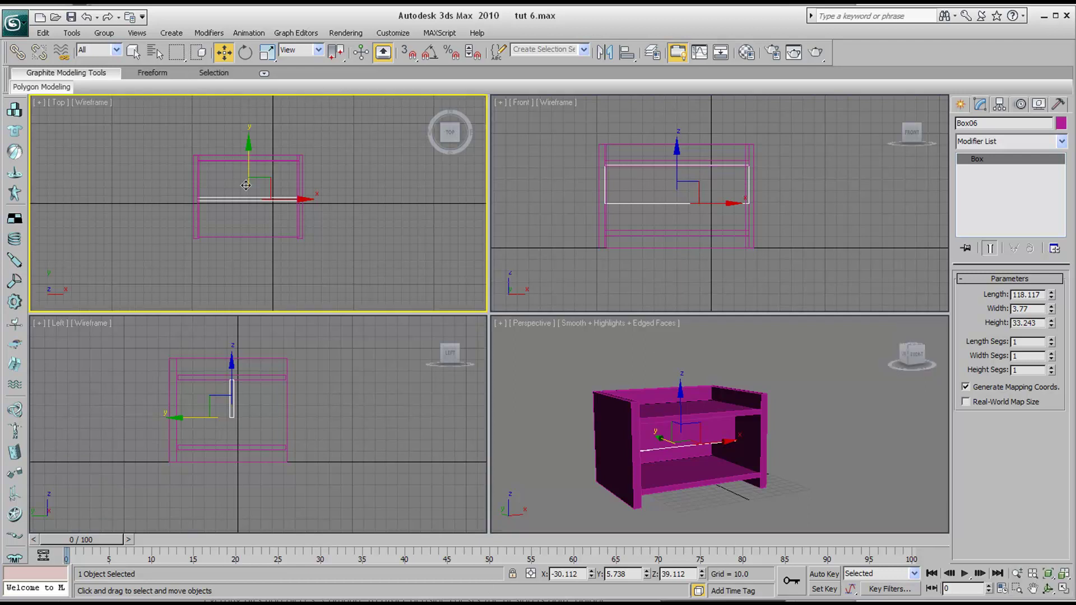
drag(250, 148, 243, 179)
Step: Clone the drawer front straight down as one Copy directly below it, at about Z 7.4
right_click(249, 420)
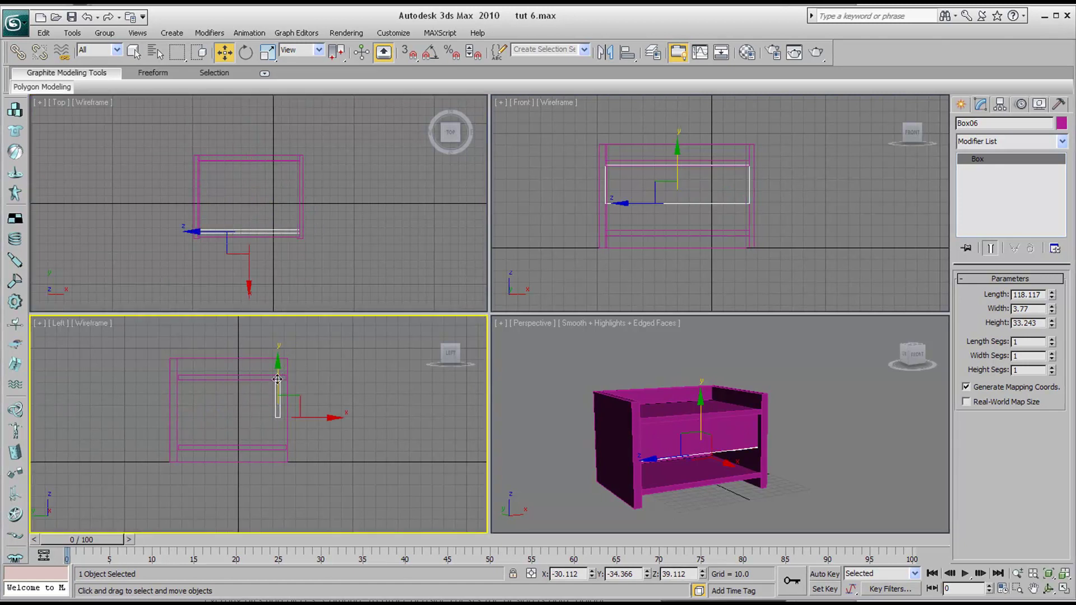
scroll(269, 389, up, 2)
middle_drag(267, 390, 251, 418)
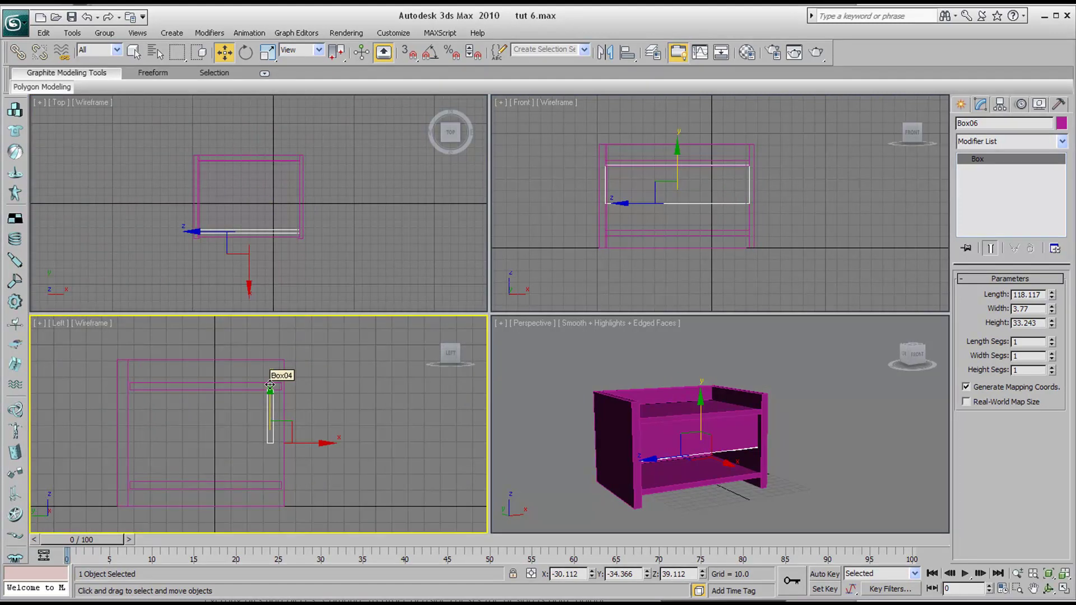
shift+drag(269, 385, 261, 437)
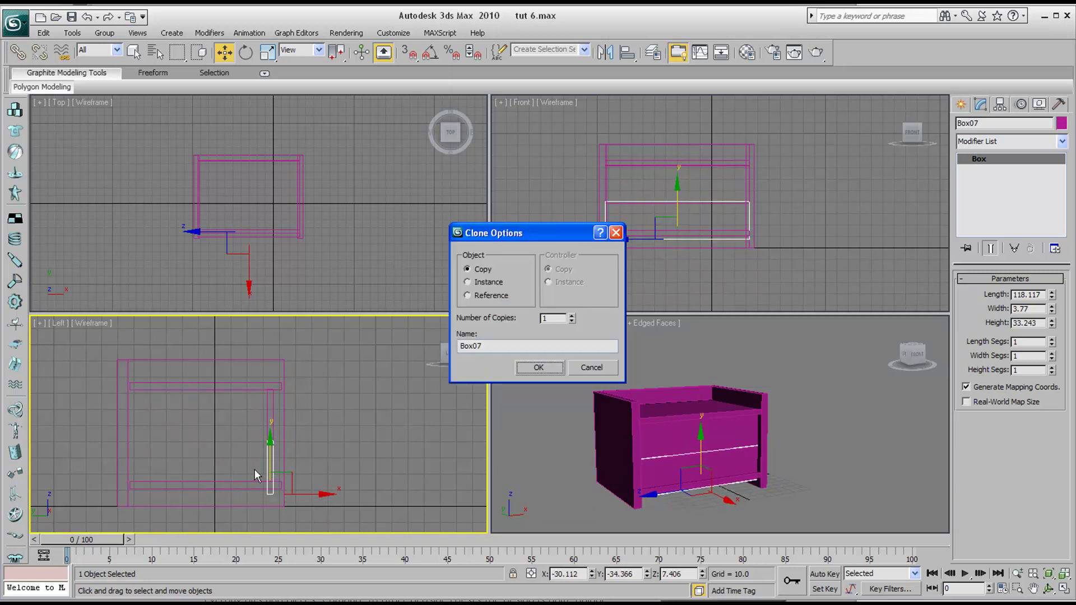
click(549, 365)
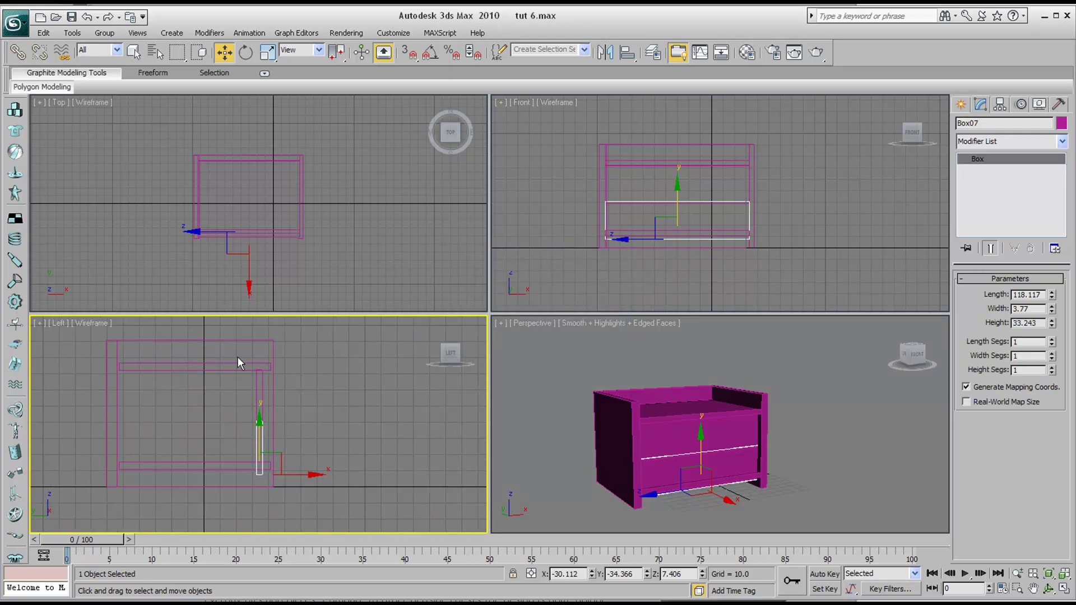
Step: Scale both drawer fronts together vertically and shift them upward so they fit between the upper and lower shelves
ctrl+click(258, 387)
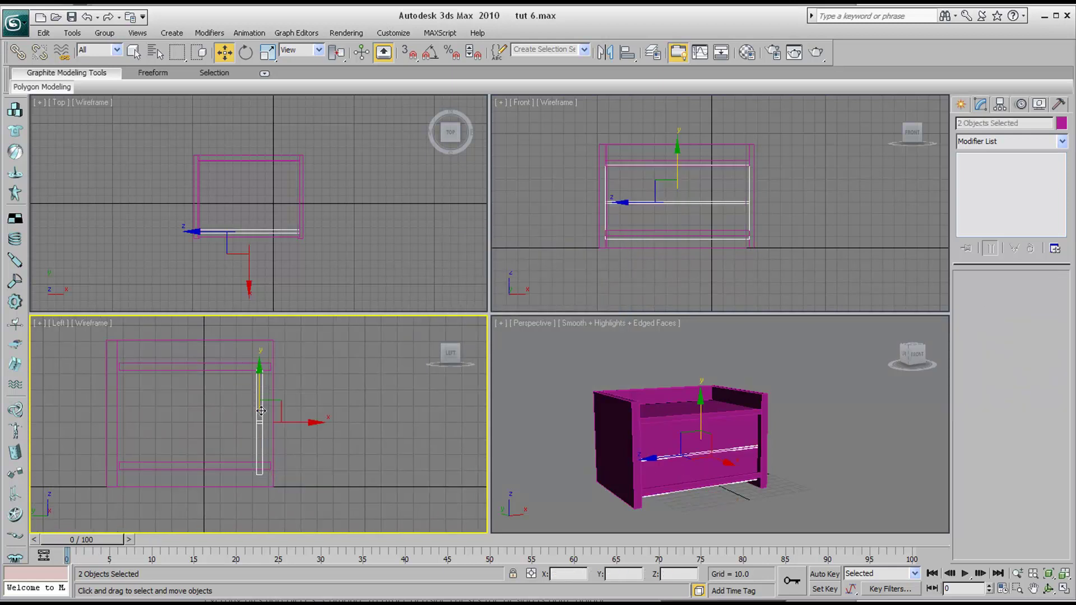
middle_drag(223, 406, 221, 404)
scroll(220, 401, up, 3)
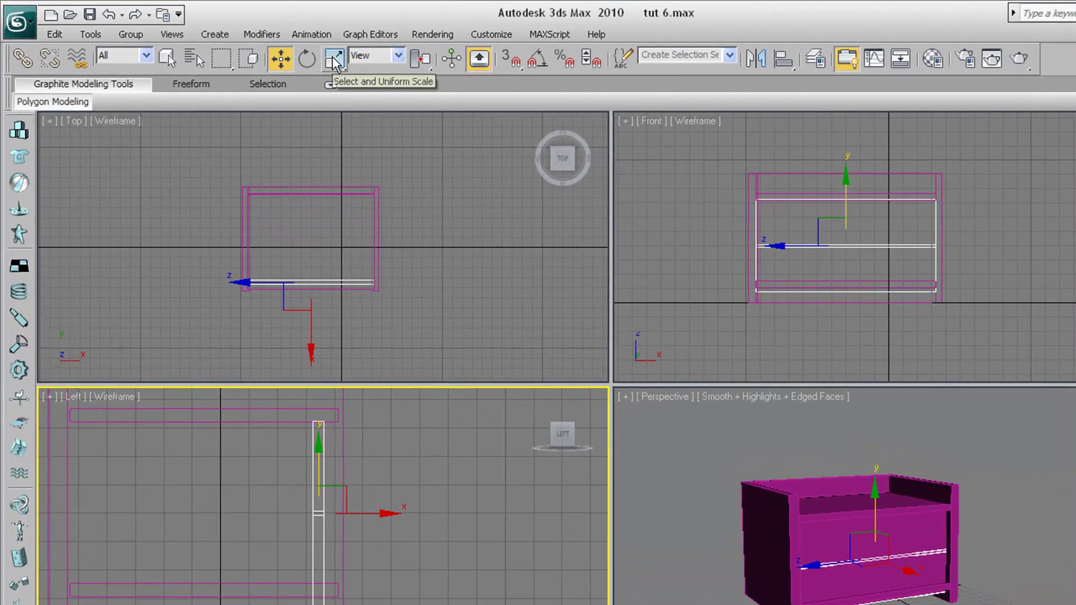
click(267, 53)
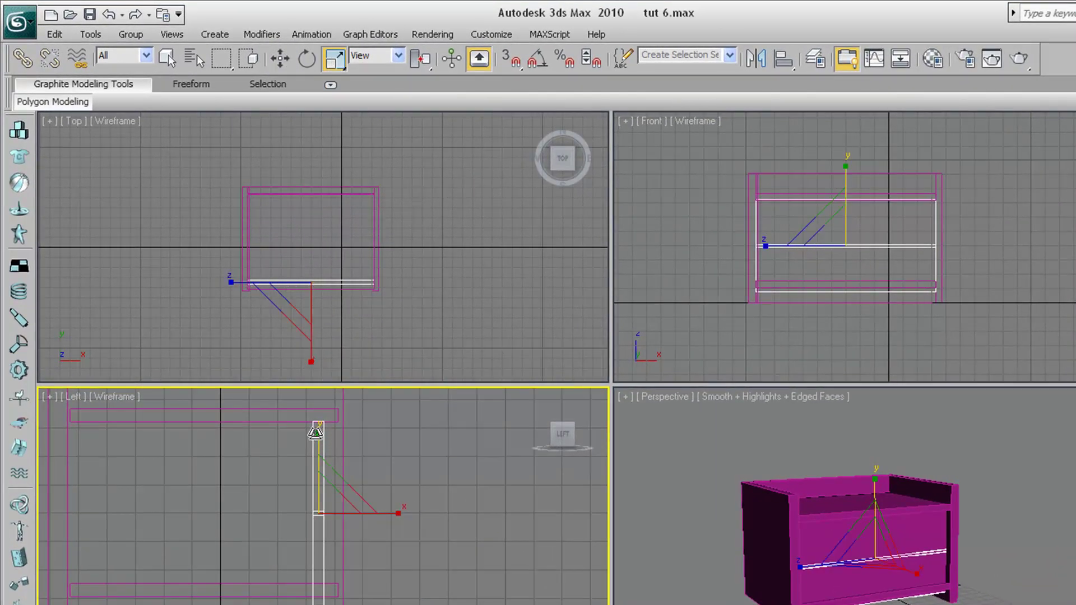
drag(316, 432, 316, 441)
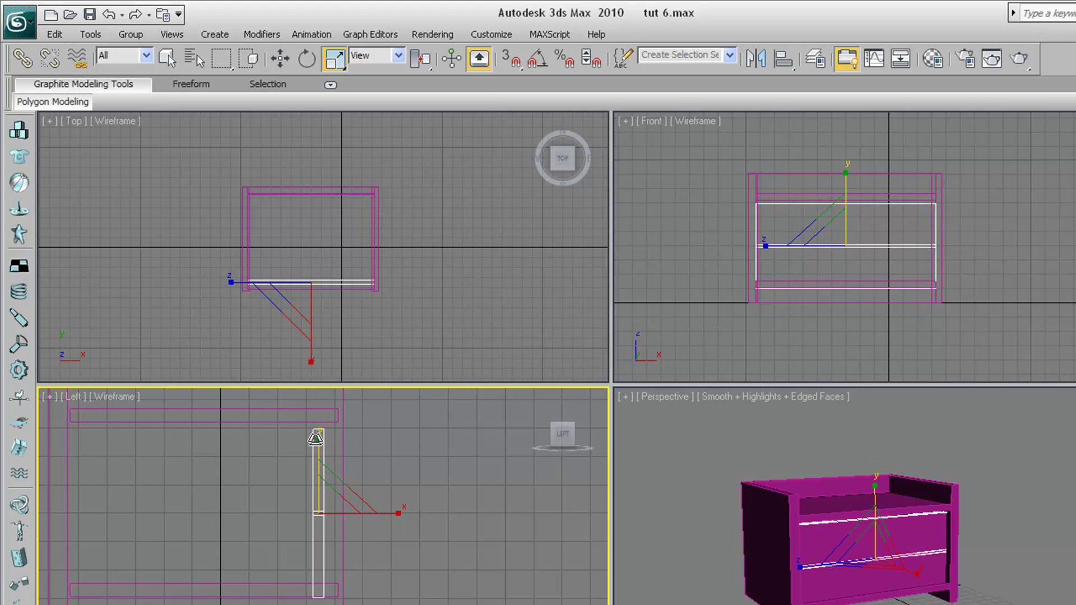
mouse_move(315, 439)
mouse_down()
mouse_move(317, 447)
mouse_move(317, 439)
mouse_up()
click(284, 58)
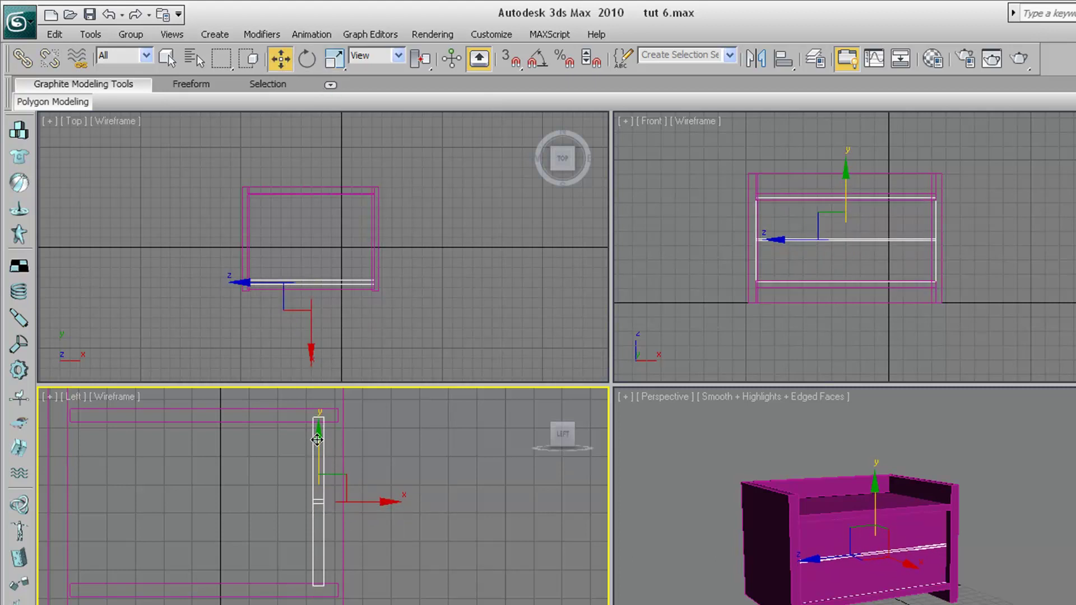
click(335, 59)
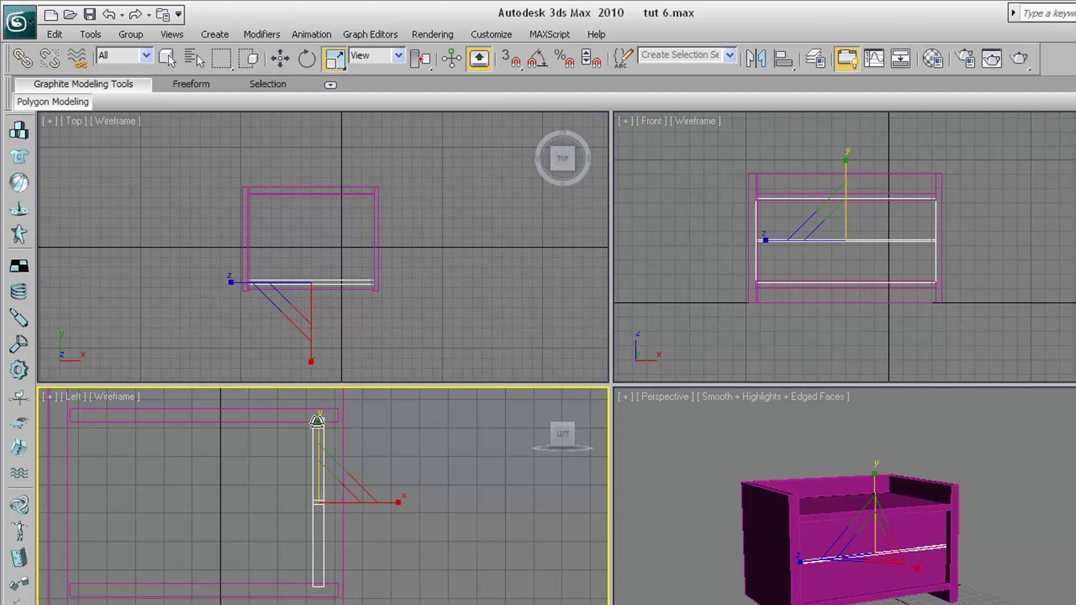
drag(318, 425, 318, 427)
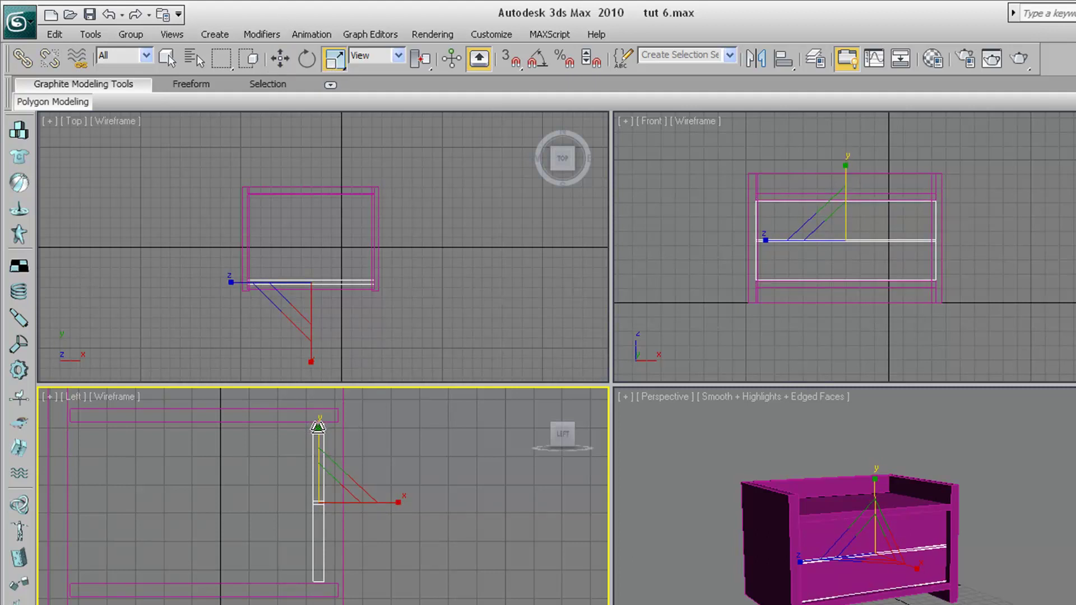
right_click(1038, 584)
scroll(944, 572, up, 4)
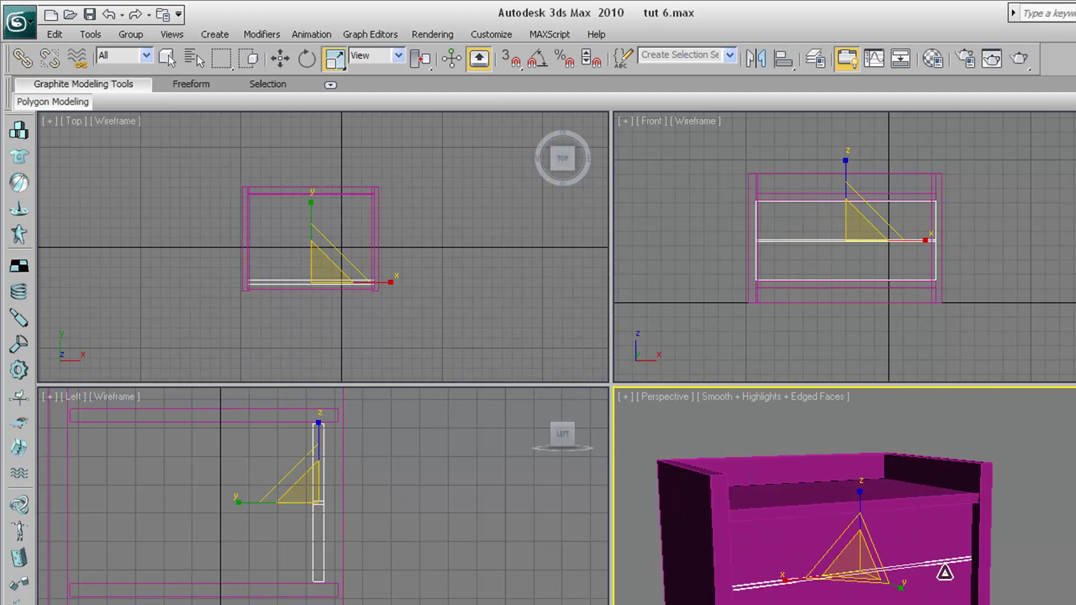
middle_drag(851, 564, 897, 482)
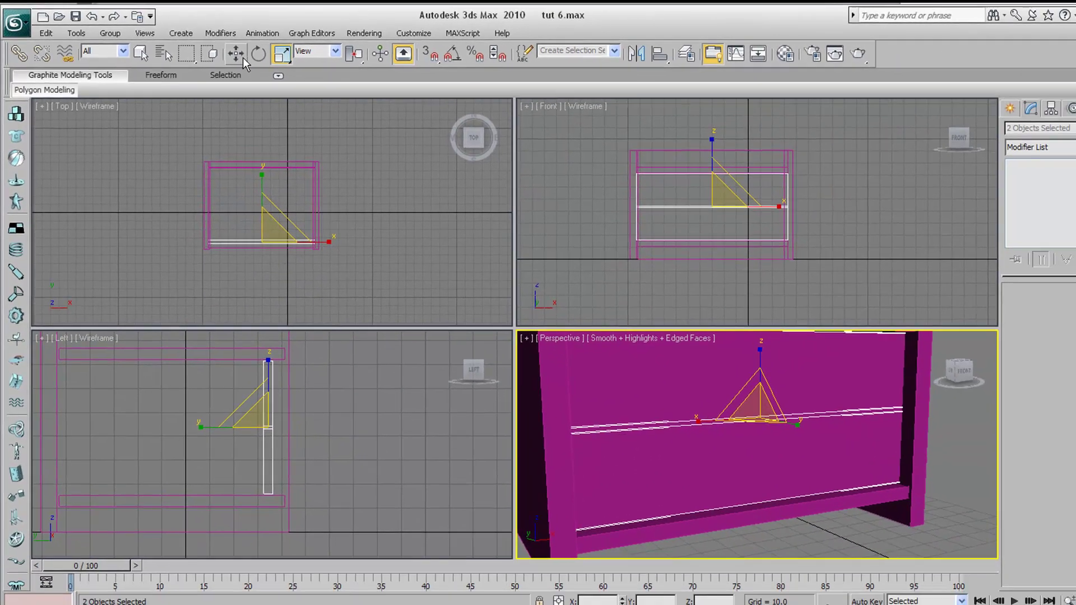
Step: Raise the upper drawer front to about Z 44.6, leaving a thin gap above the lower drawer front
click(280, 58)
click(389, 555)
middle_drag(252, 408, 252, 411)
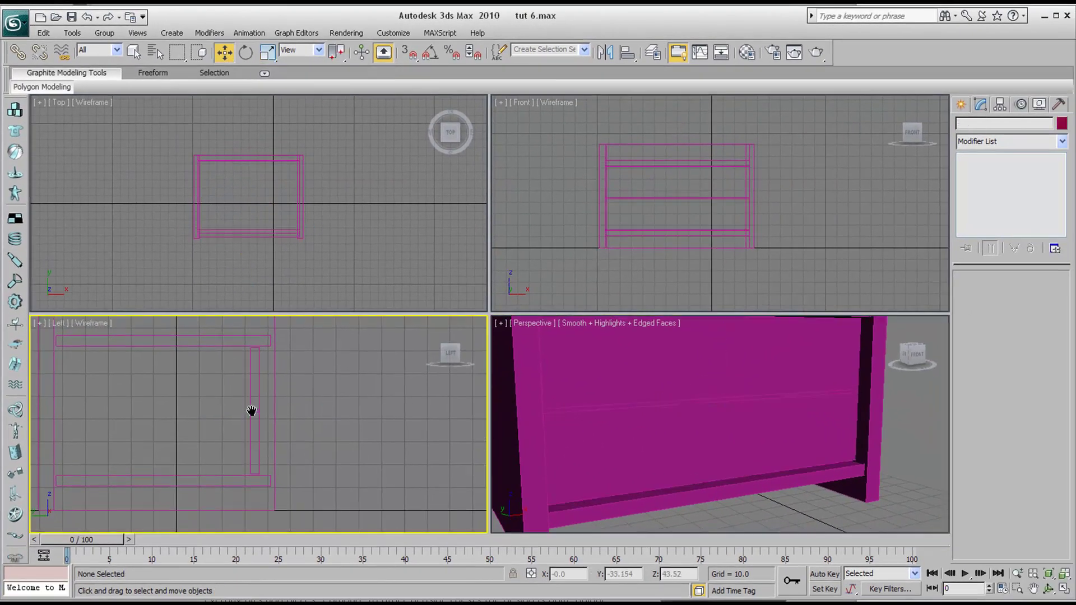
click(257, 378)
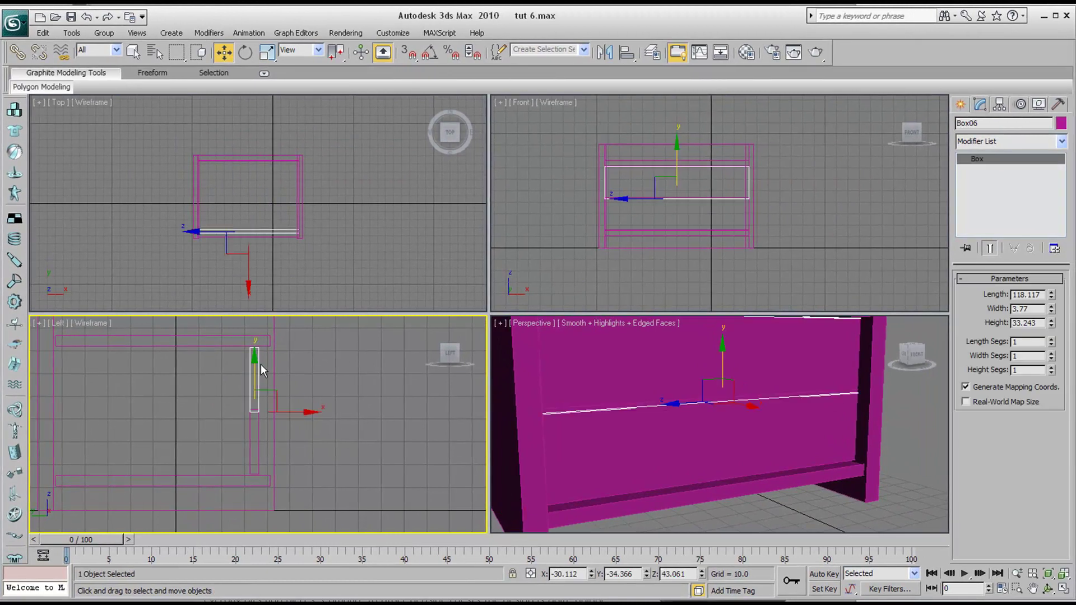
drag(254, 355, 254, 351)
scroll(257, 413, up, 8)
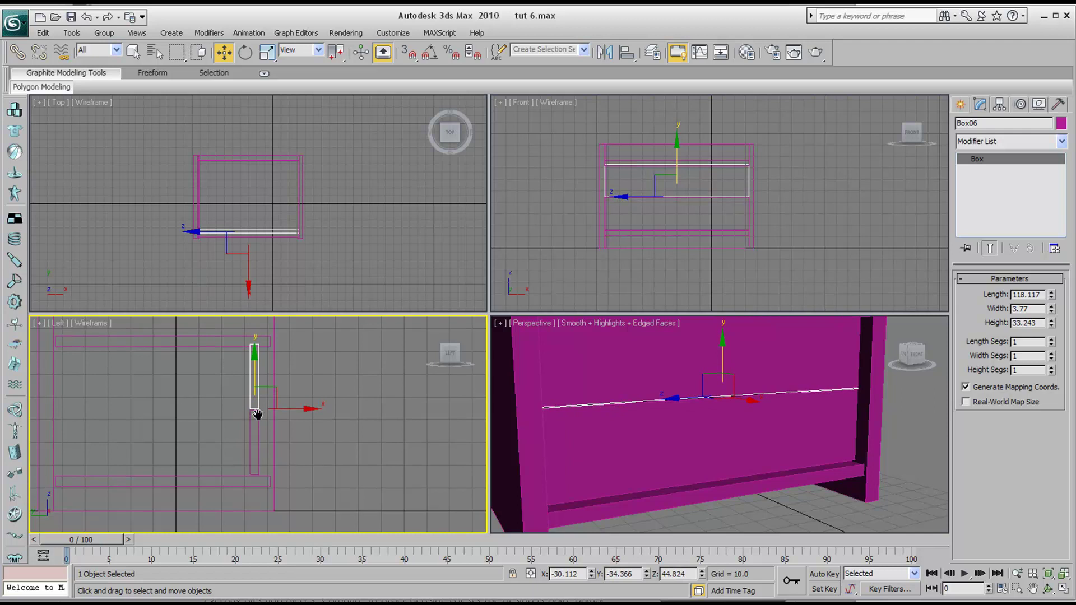
middle_drag(240, 391, 236, 448)
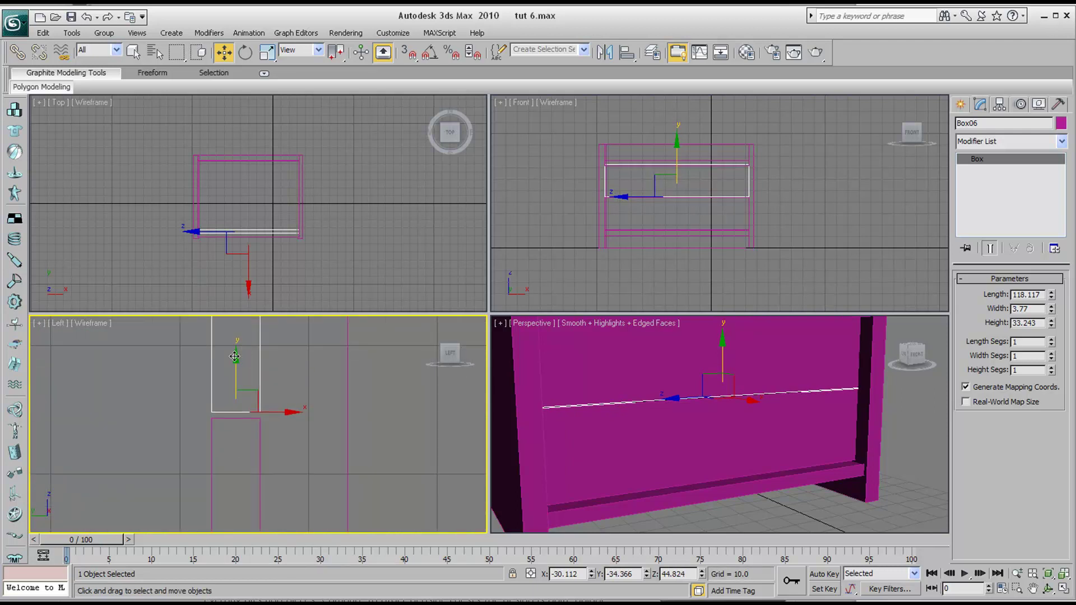
drag(234, 359, 235, 361)
scroll(245, 383, down, 6)
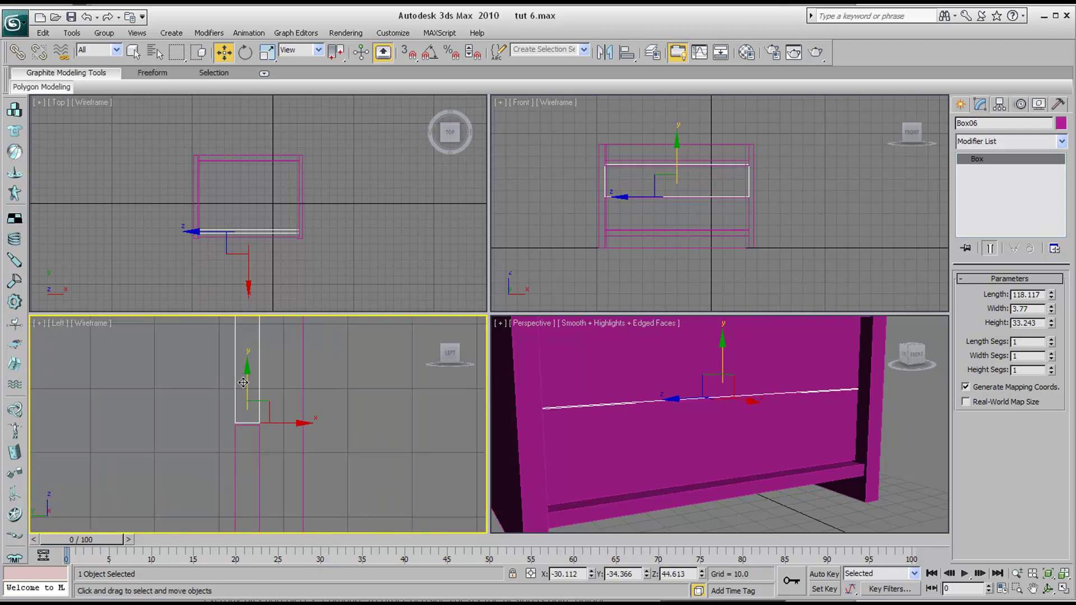
scroll(252, 415, up, 2)
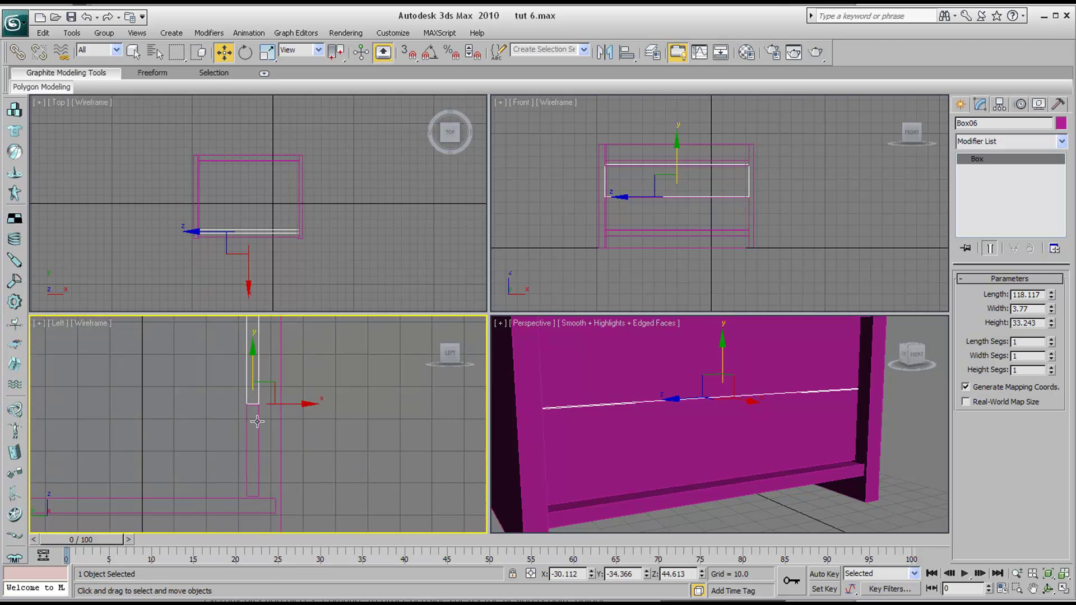
Step: Lower both drawer fronts together slightly to even out their clearance between the two shelves
ctrl+click(256, 422)
middle_drag(253, 370, 248, 376)
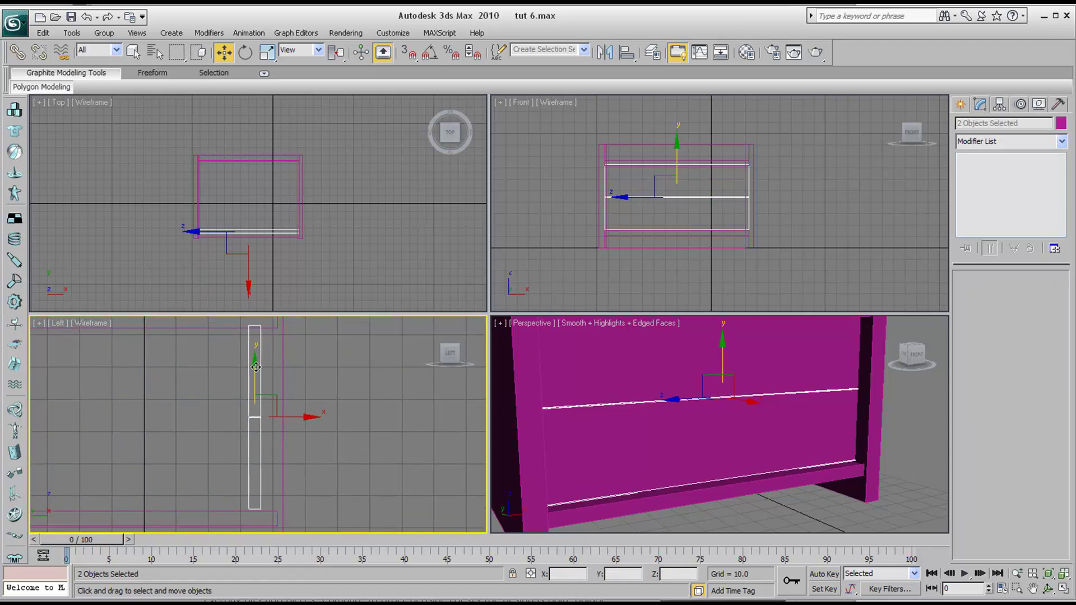
drag(255, 367, 255, 368)
click(373, 391)
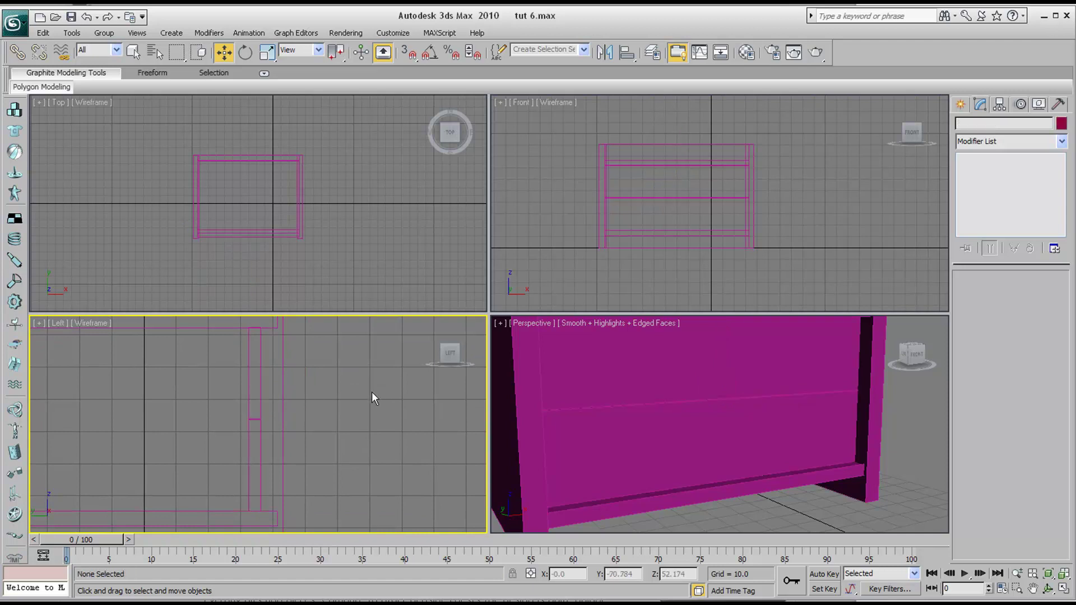
scroll(677, 435, down, 4)
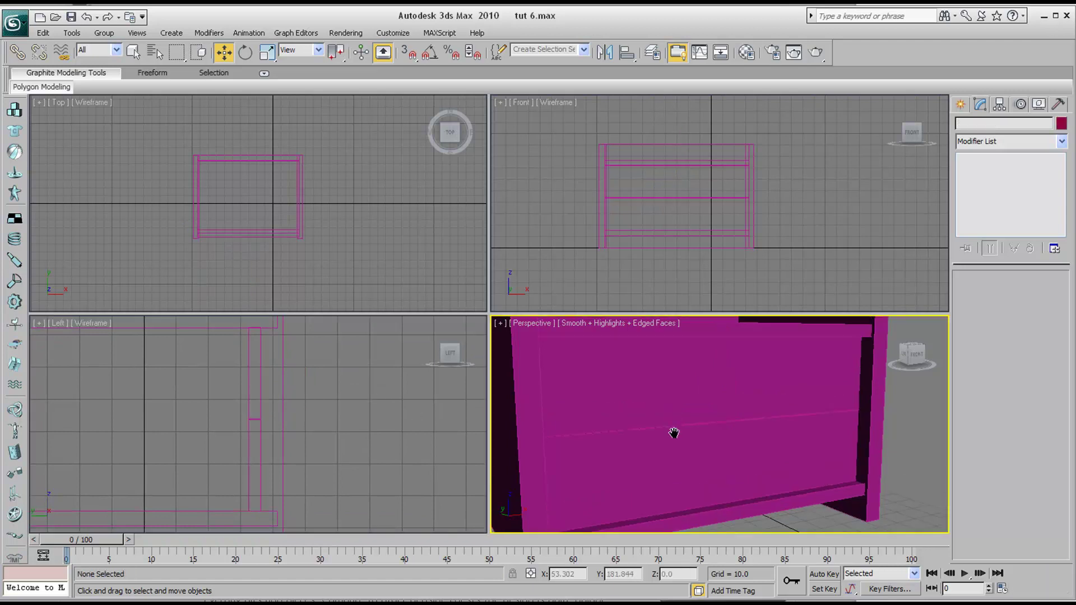
Step: Clone the upper drawer front forward as one Copy and shrink it to a handle with length 29.529, width 2.111 and height 3.657
click(259, 382)
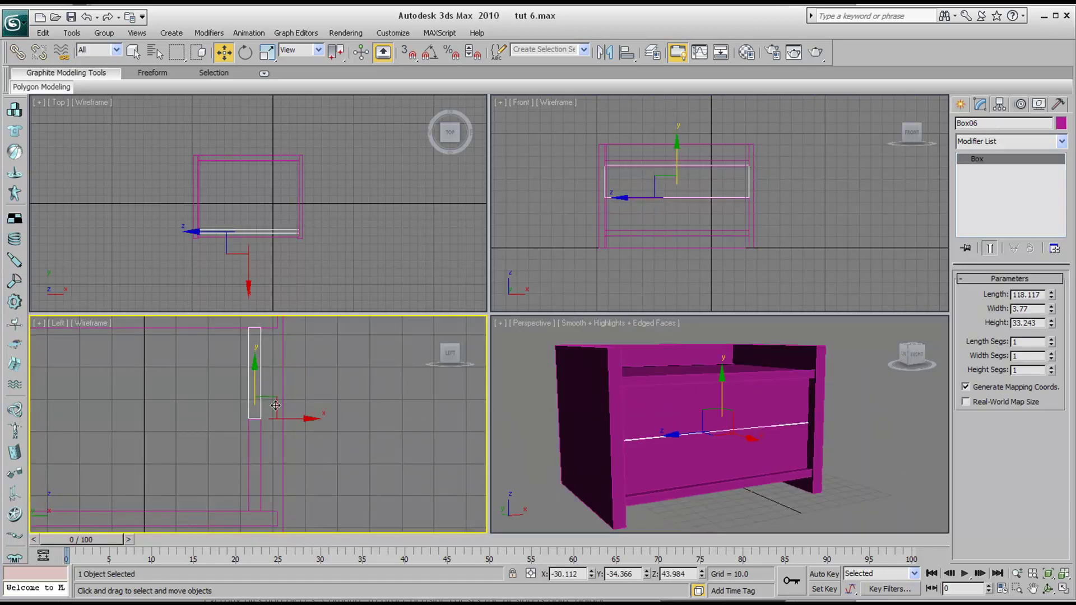
middle_drag(275, 405, 266, 421)
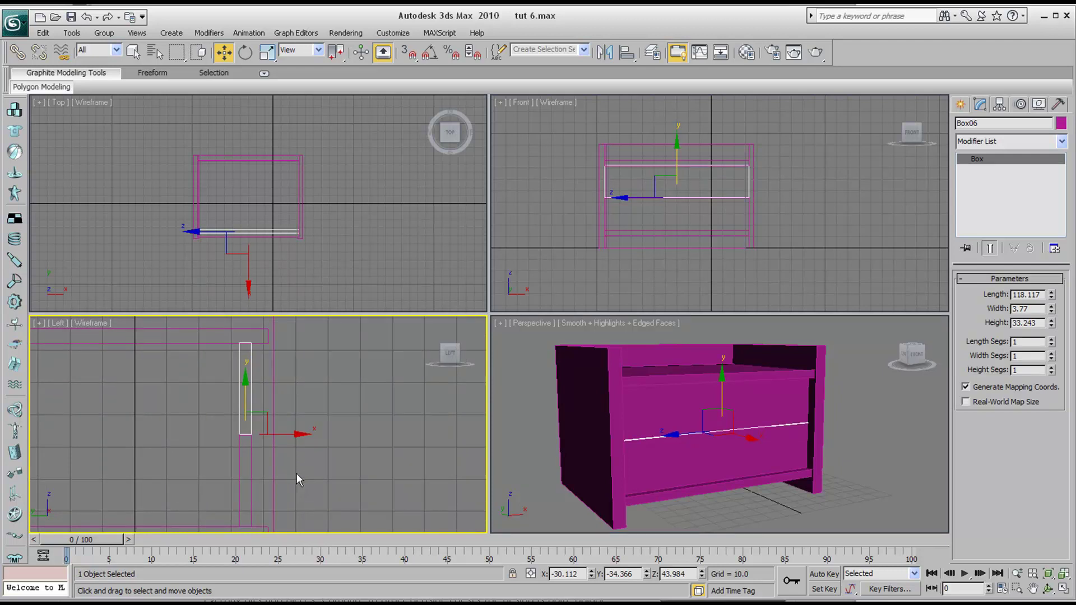
shift+drag(299, 434, 379, 435)
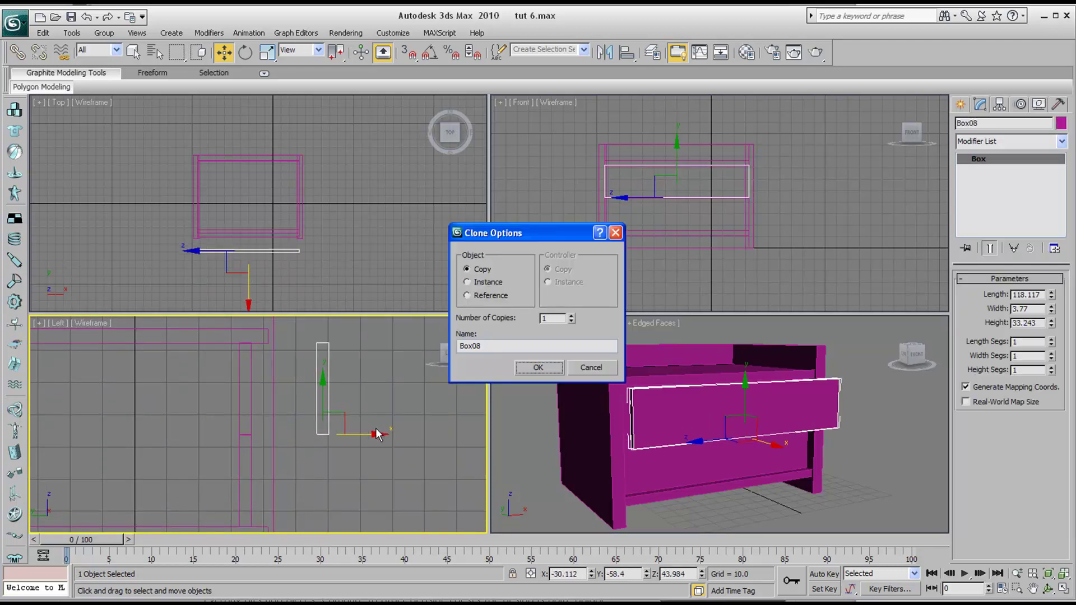
click(539, 367)
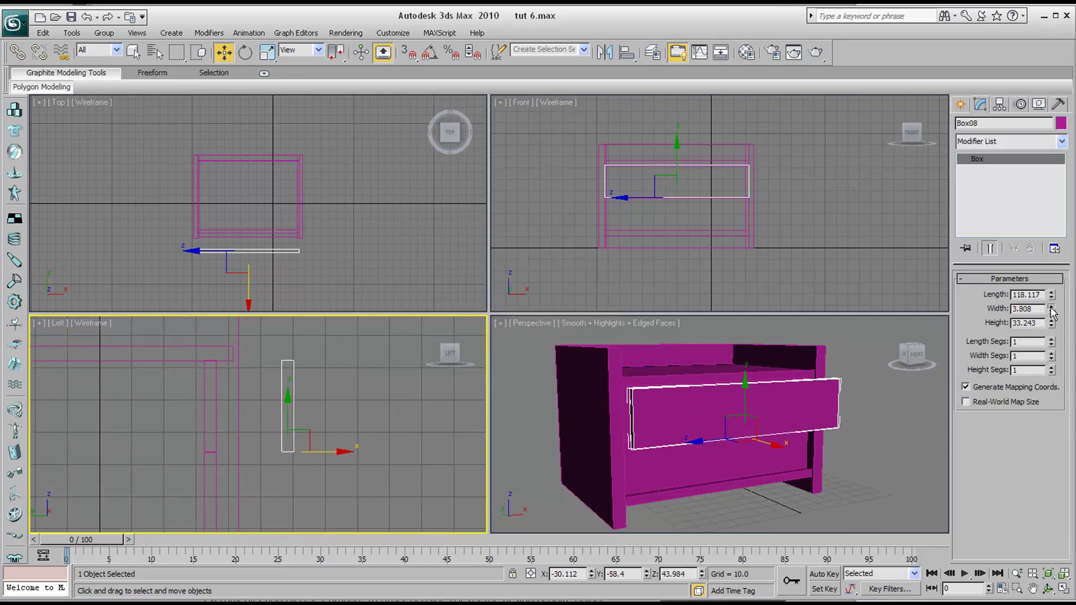
drag(1051, 310, 1043, 340)
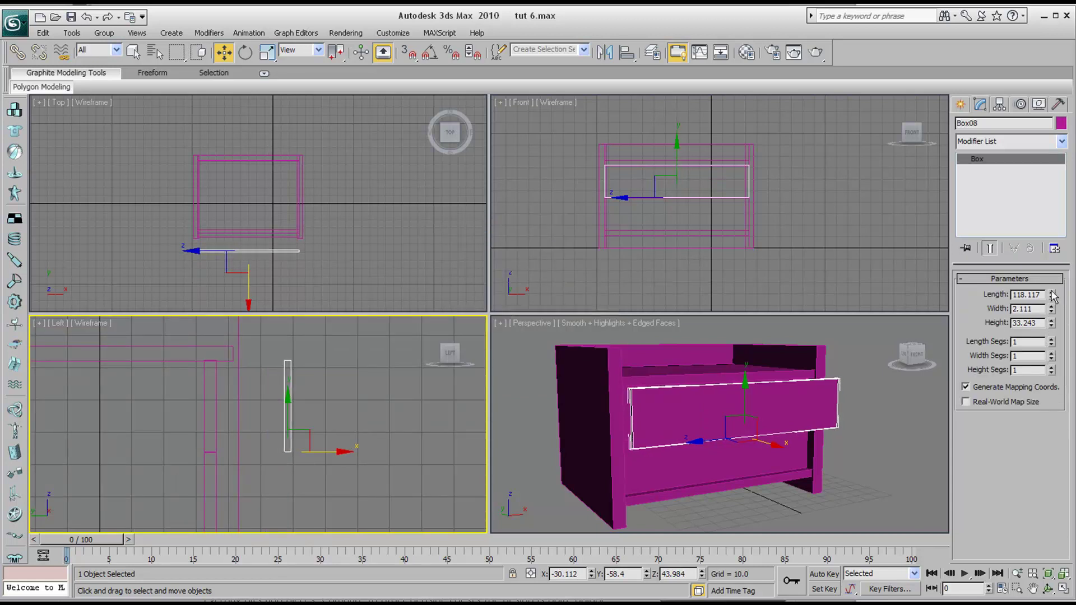
drag(1052, 294, 1046, 374)
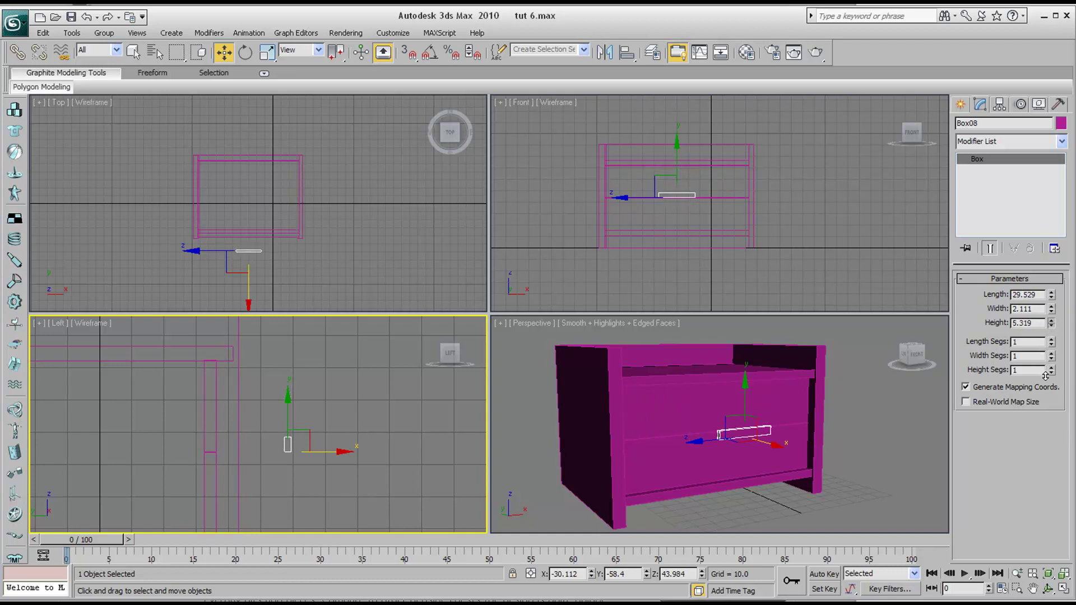
Step: Move the handle back against the upper drawer front's outer face and raise it to slightly above the drawer's mid-height
middle_drag(277, 452, 281, 449)
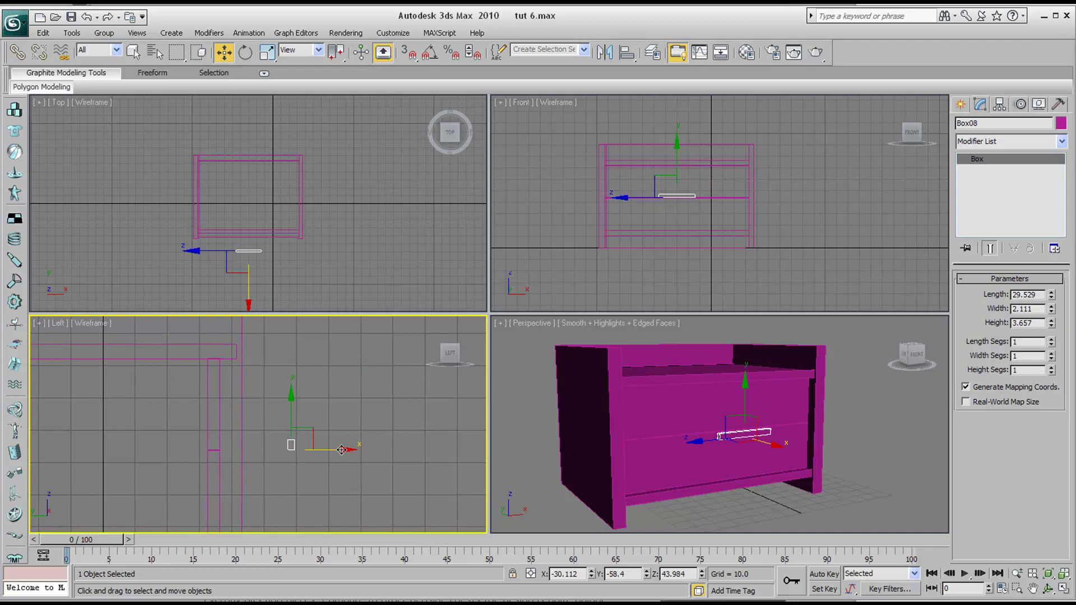
drag(341, 449, 272, 440)
drag(221, 393, 223, 356)
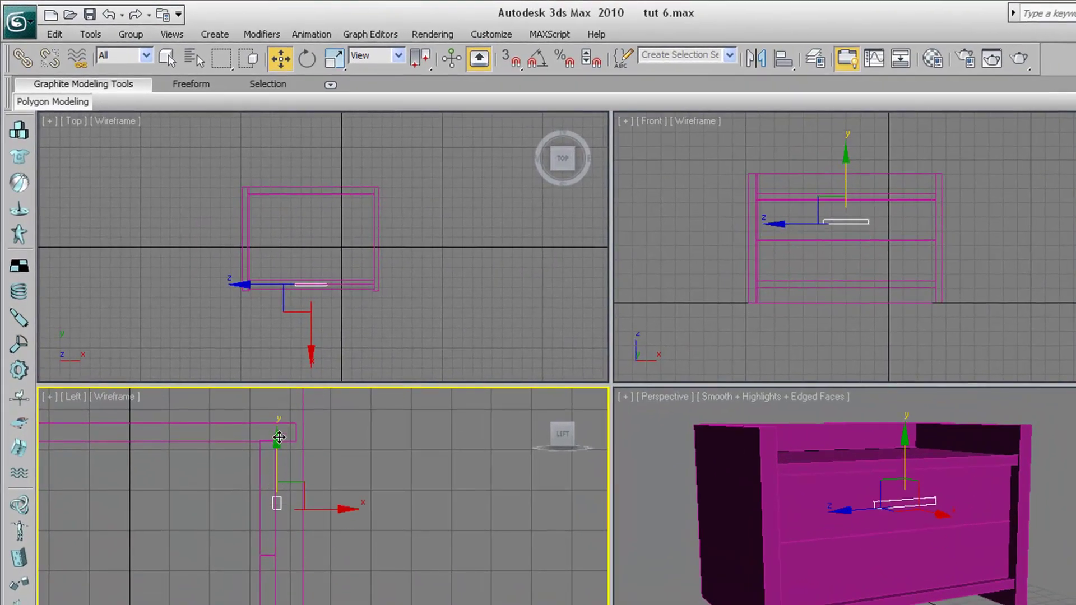
drag(279, 438, 280, 420)
middle_drag(280, 540, 287, 502)
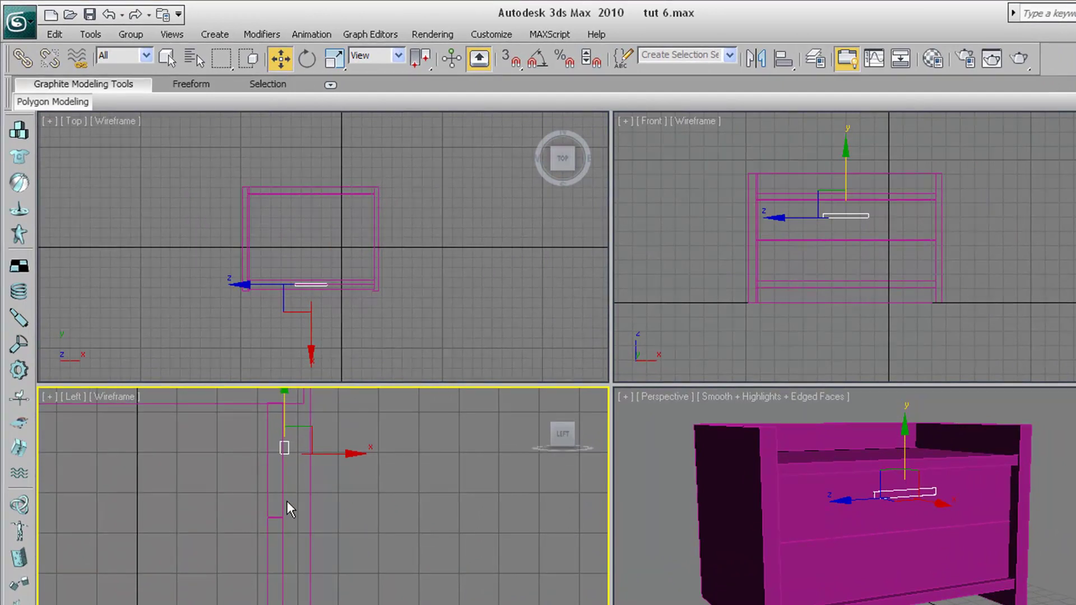
Step: Delete the lower drawer front, keeping the upper drawer front and its handle
scroll(286, 503, down, 2)
drag(296, 410, 294, 482)
click(726, 454)
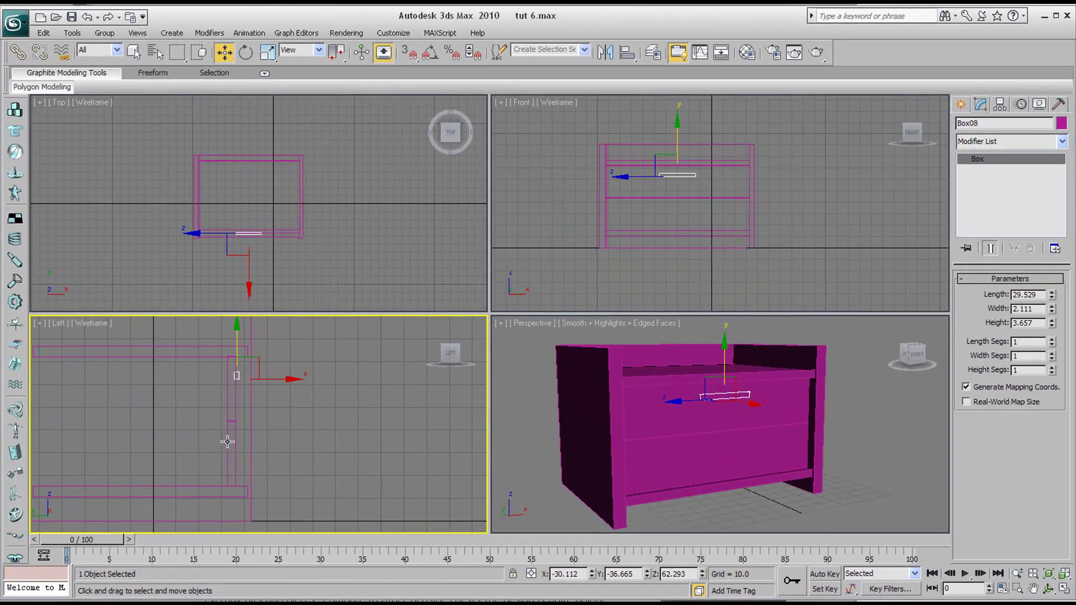
click(227, 442)
key(Delete)
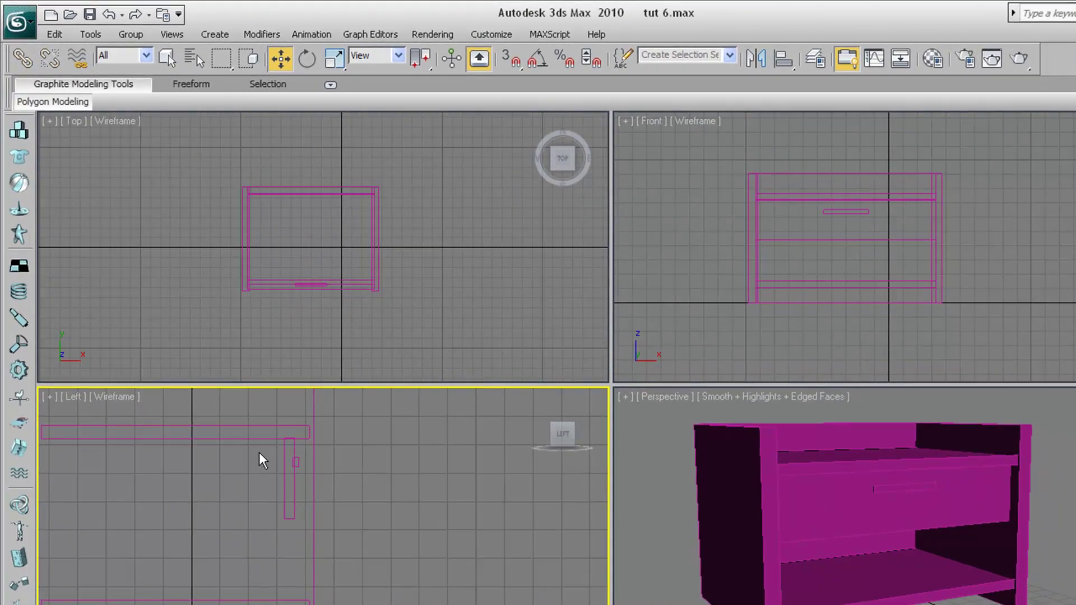
Step: Clone the upper drawer front and its handle together straight down as a Copy to fill the lower drawer opening
drag(292, 468, 300, 473)
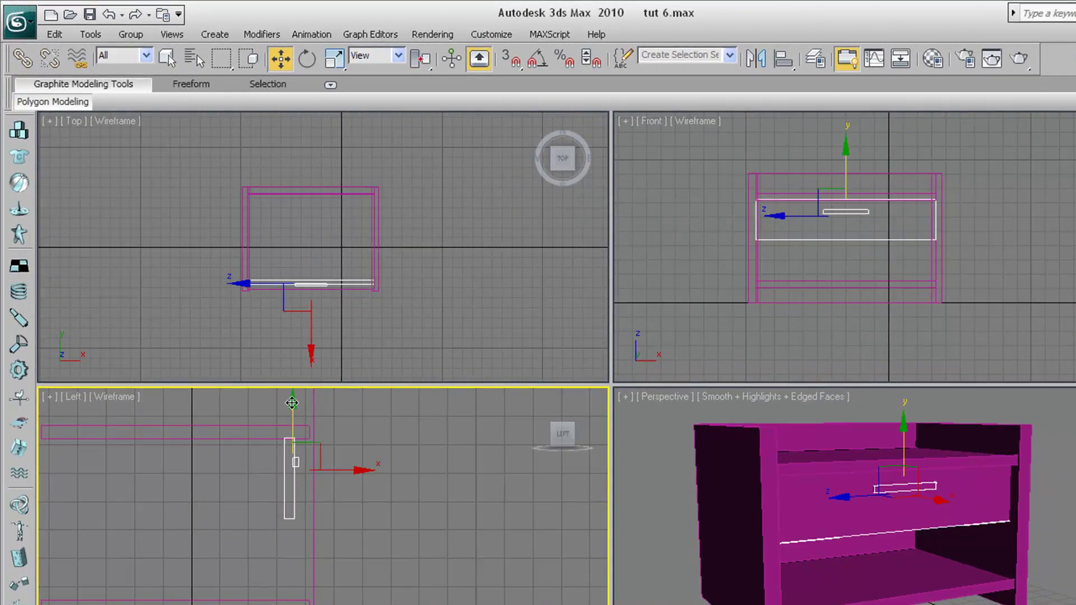
drag(292, 403, 283, 483)
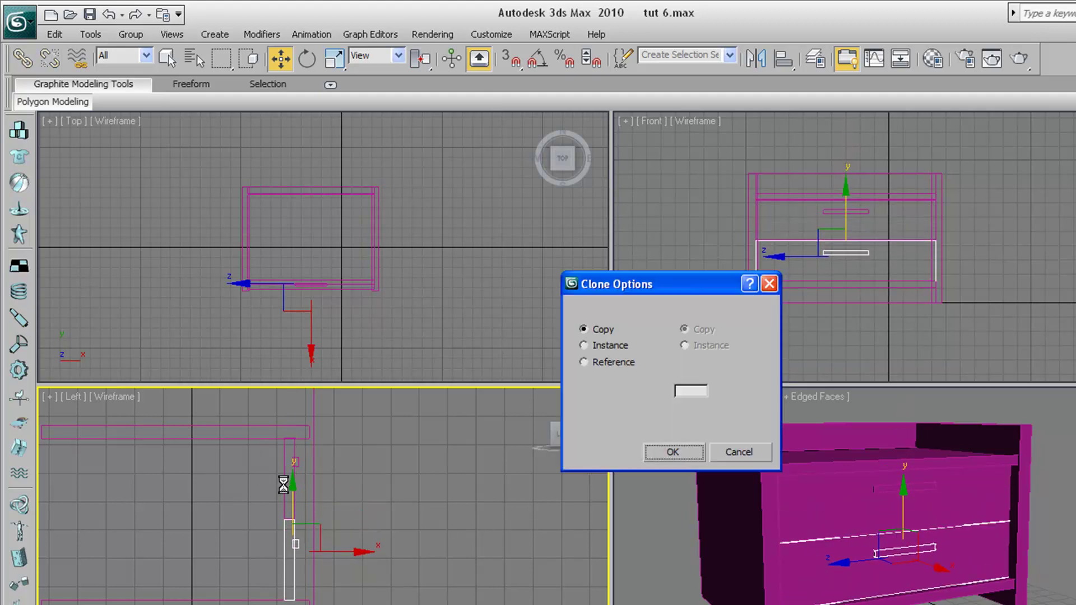
click(679, 450)
right_click(780, 551)
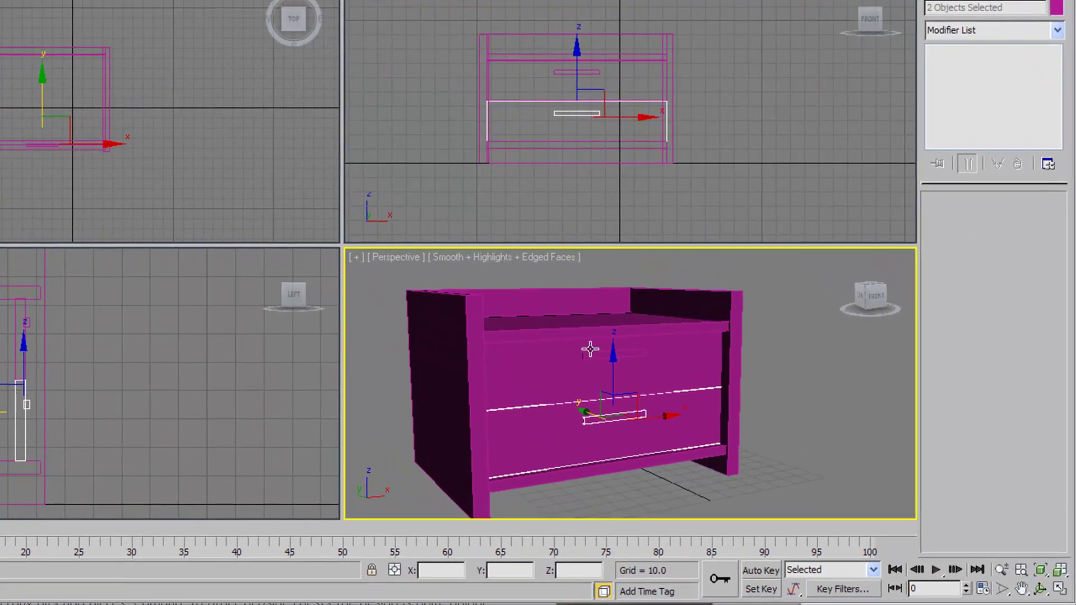
Step: Examine both drawer fronts and handles from several angles in an enlarged perspective view
middle_drag(154, 375, 168, 350)
right_click(443, 429)
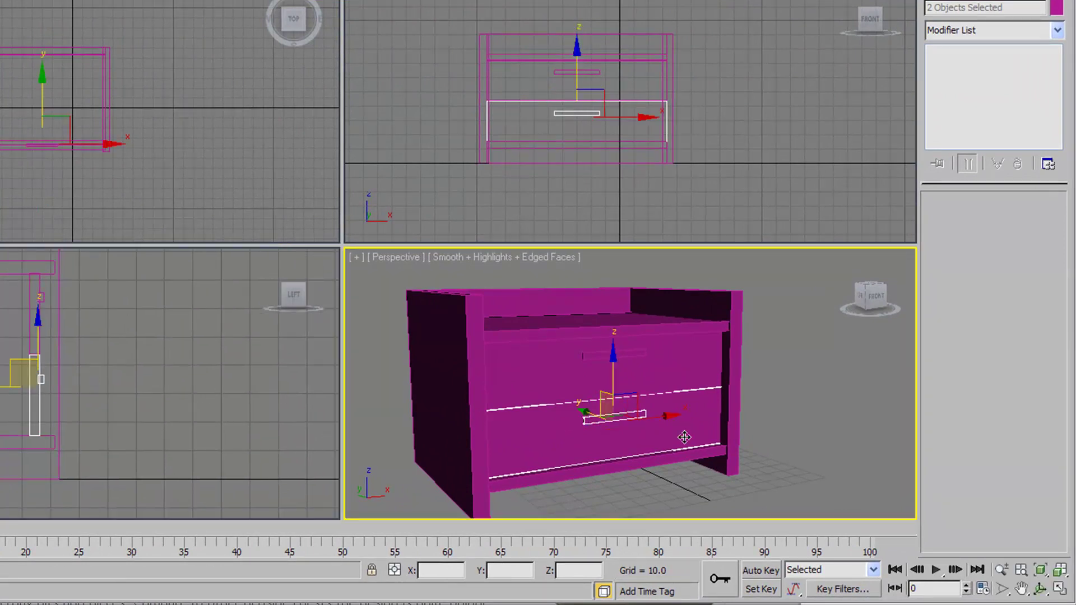
click(1059, 588)
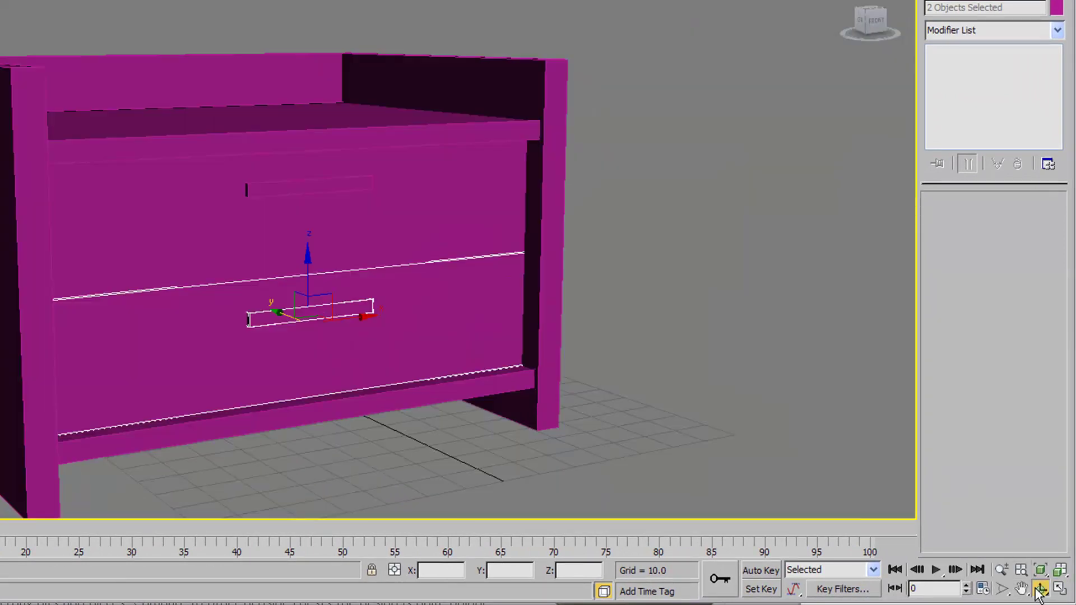
click(1041, 589)
drag(365, 269, 327, 291)
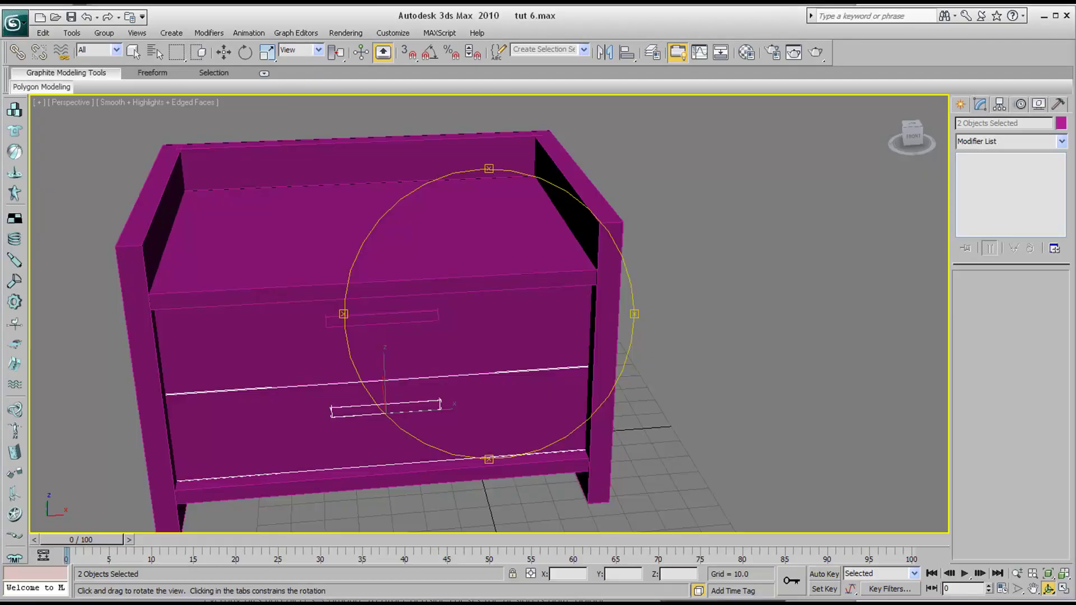
middle_drag(447, 342, 511, 334)
drag(528, 334, 507, 338)
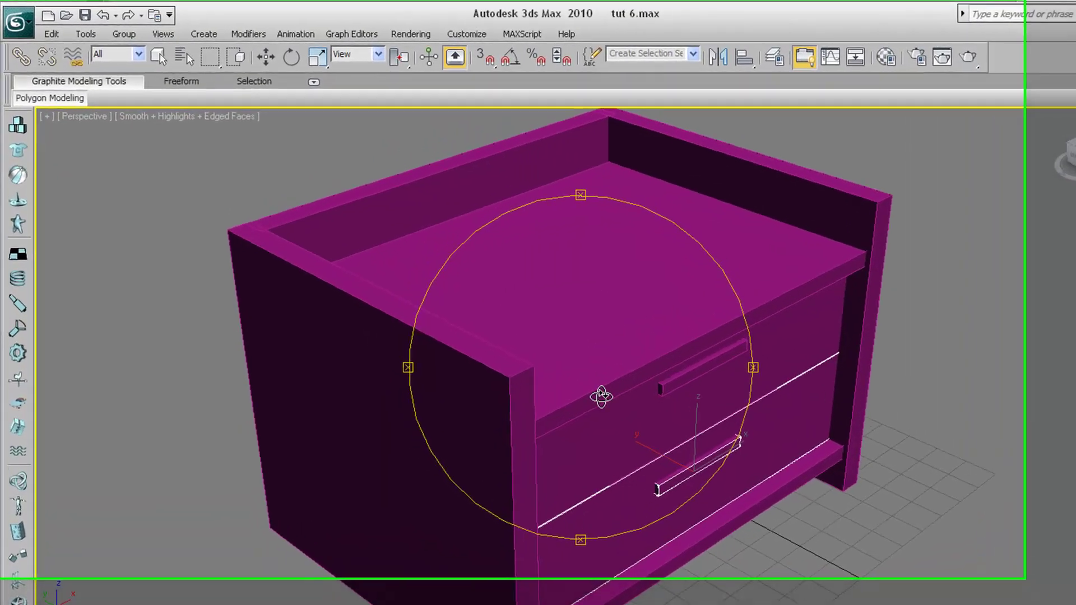
scroll(601, 397, down, 3)
mouse_move(626, 369)
mouse_down()
mouse_move(739, 323)
mouse_move(689, 318)
mouse_move(560, 346)
mouse_move(595, 376)
mouse_move(638, 375)
mouse_up()
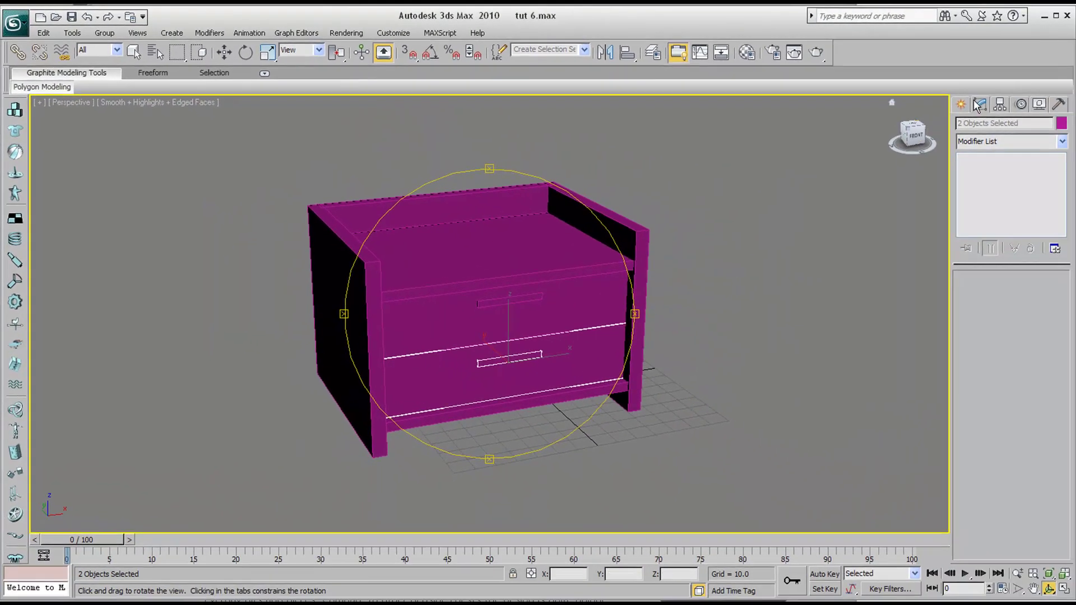
Step: Select all parts of the nightstand and assign the grey 01 - Default Arch & Design material to the selection
click(225, 53)
drag(233, 155, 732, 466)
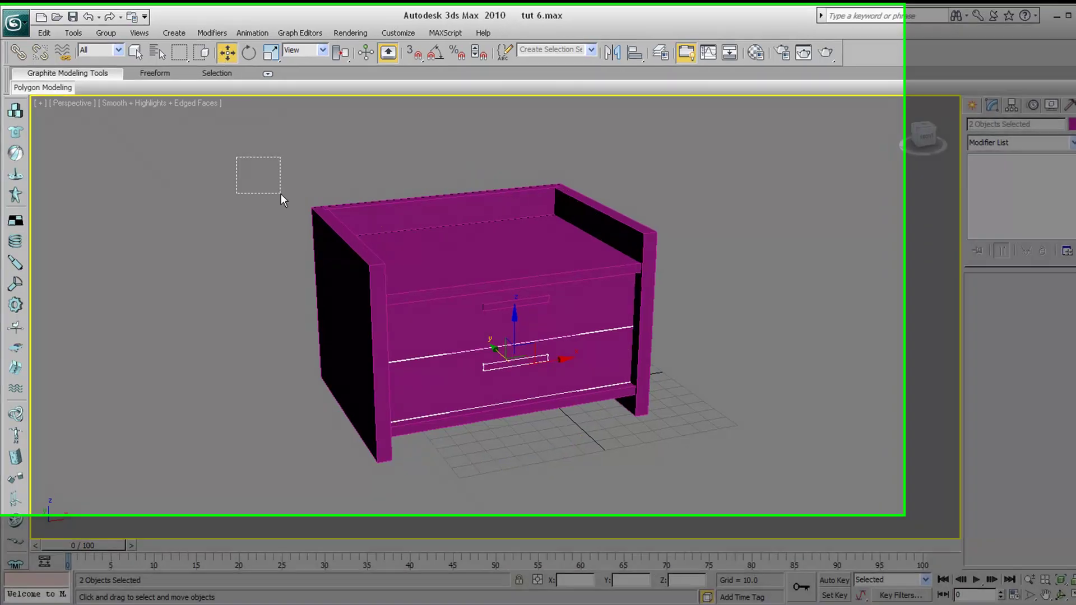
drag(847, 533, 847, 533)
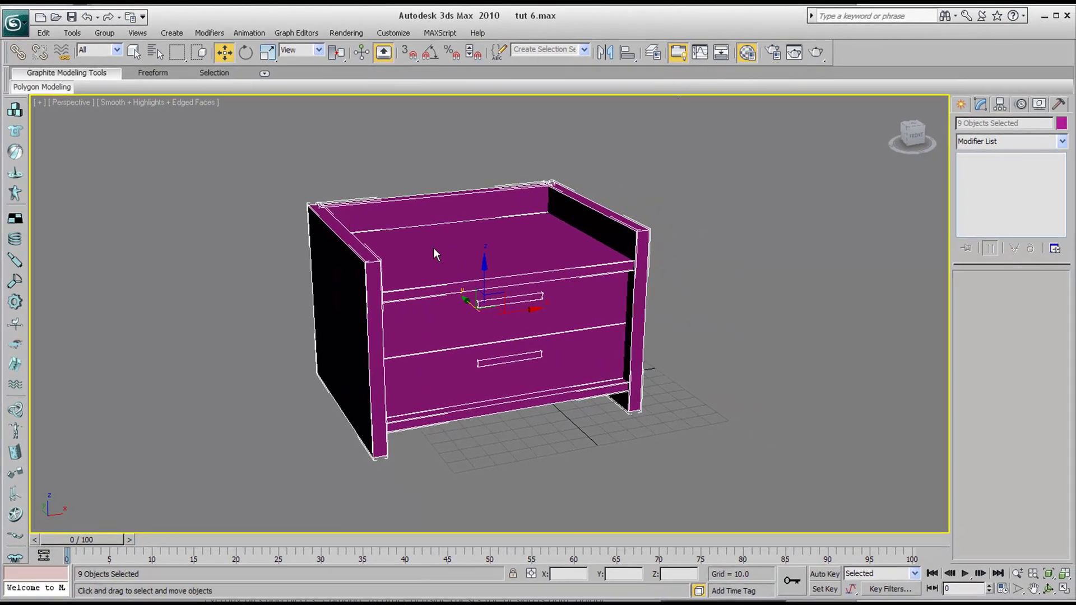
key(m)
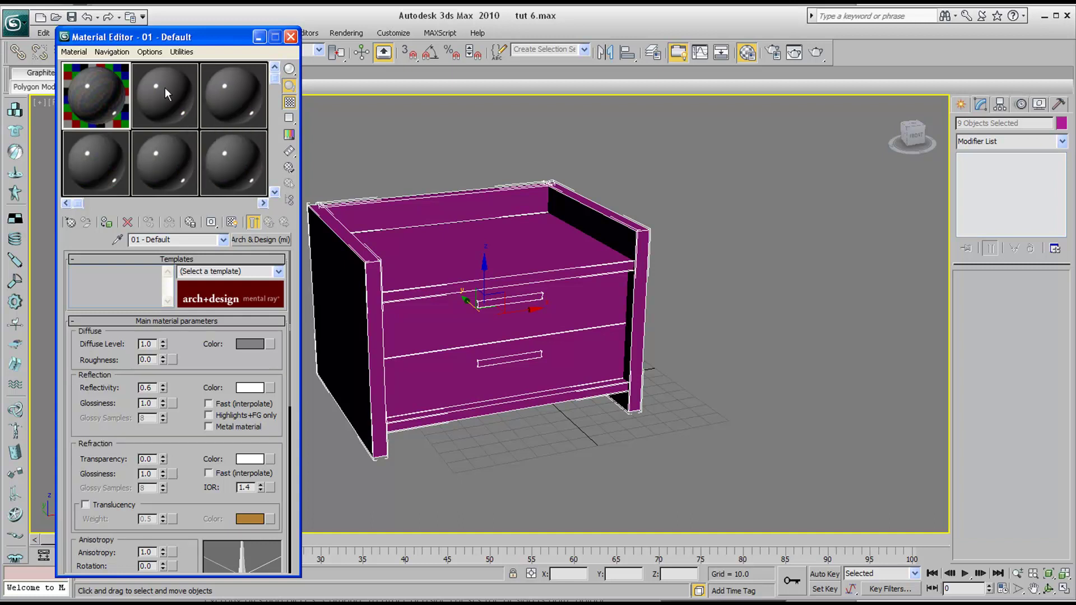
drag(452, 277, 452, 277)
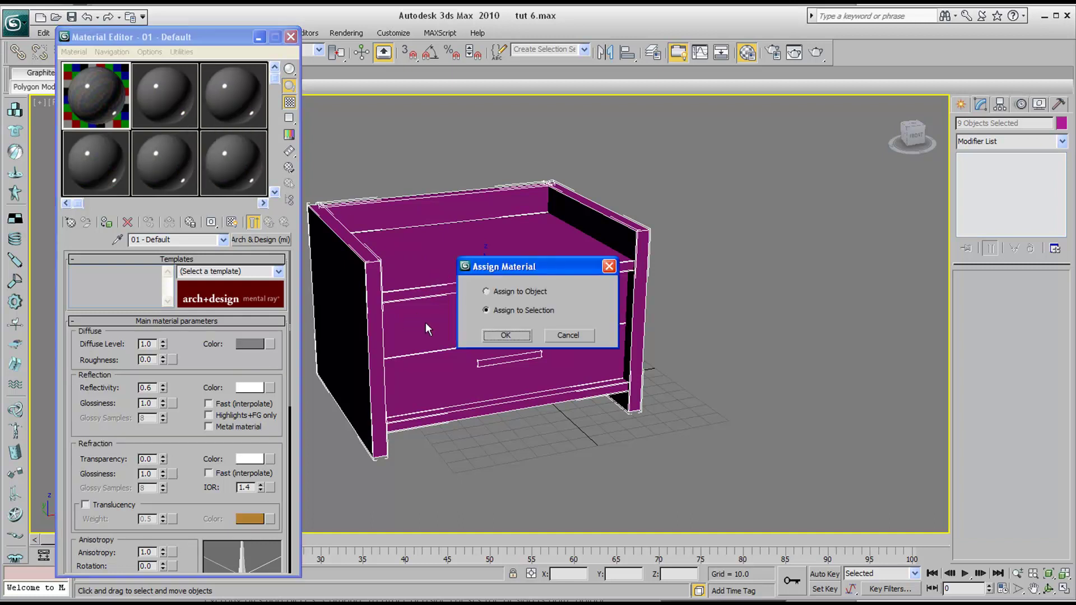
click(512, 336)
click(291, 37)
click(689, 277)
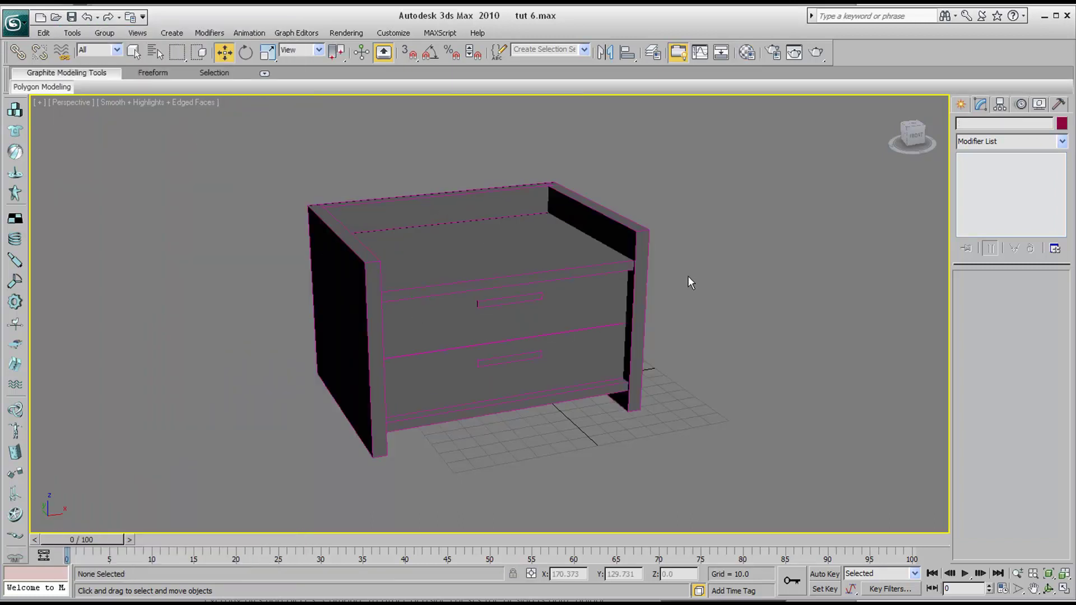
Step: Compare the nightstand's shaded close-up with and without Edged Faces
middle_drag(512, 266, 507, 273)
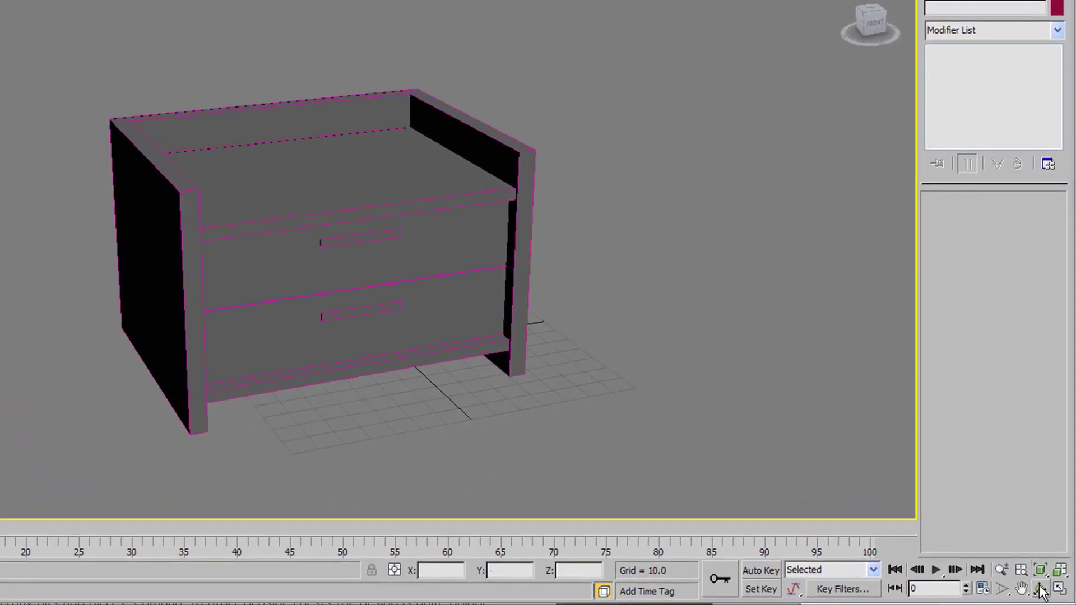
click(1041, 592)
drag(408, 272, 424, 251)
scroll(375, 250, up, 3)
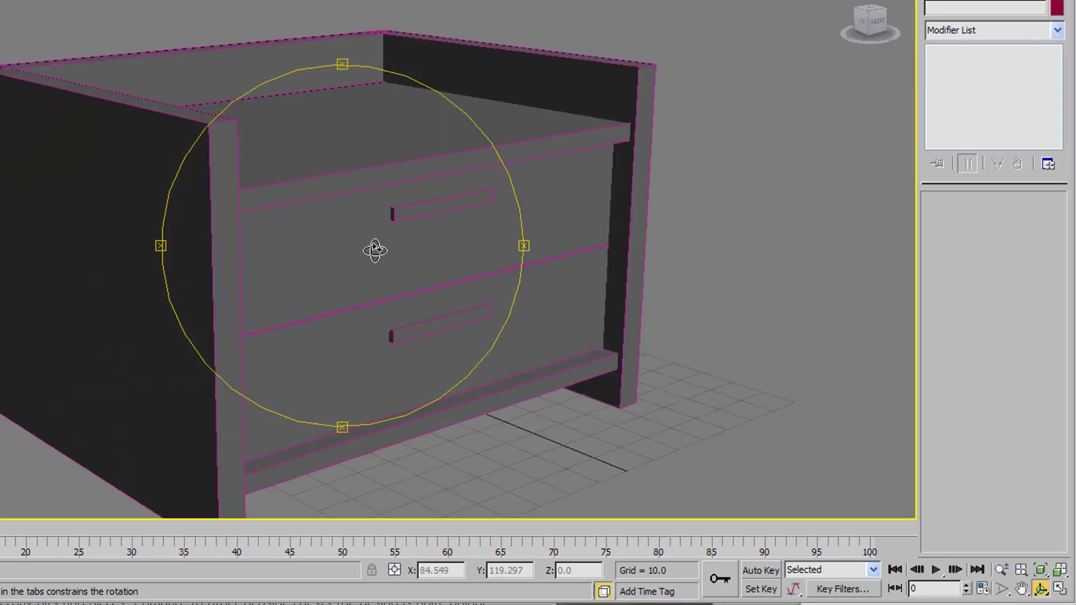
key(F4)
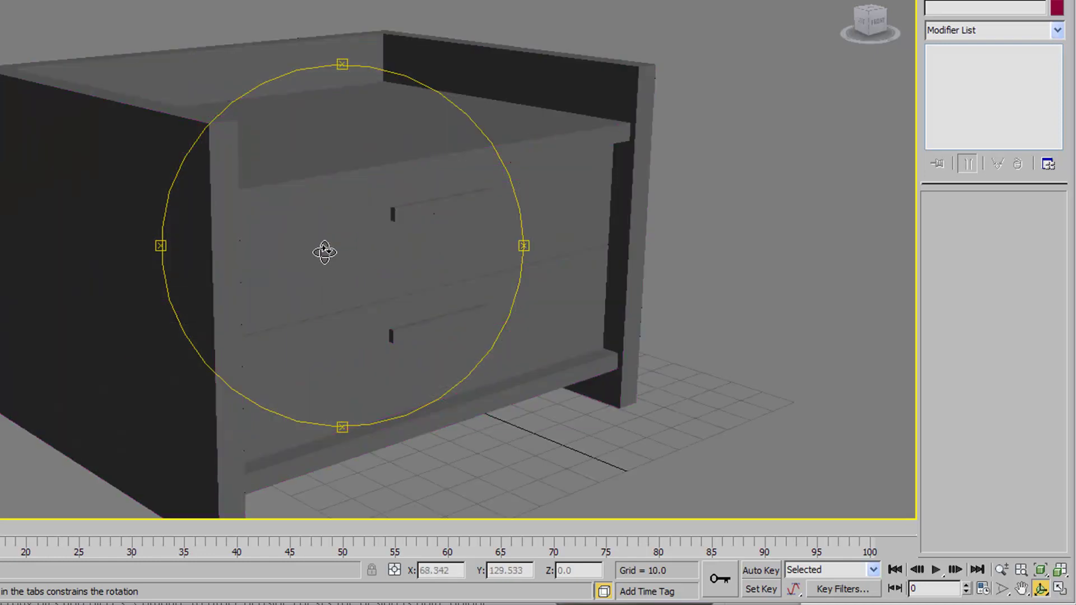
key(F4)
key(F4)
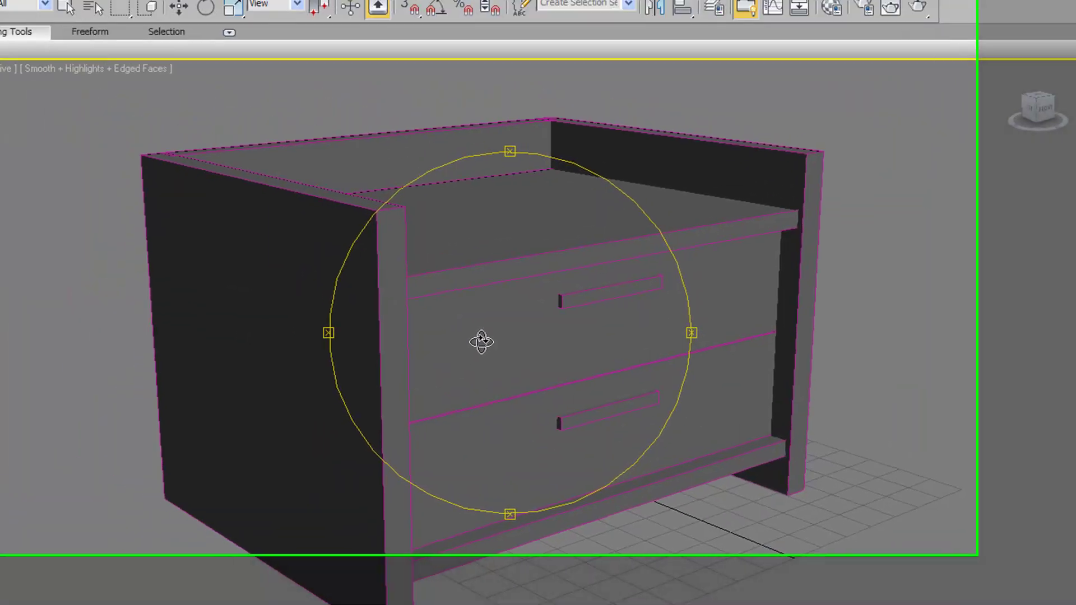
Step: Examine the finished nightstand from the front, the side and above
drag(317, 257, 199, 228)
drag(468, 368, 734, 486)
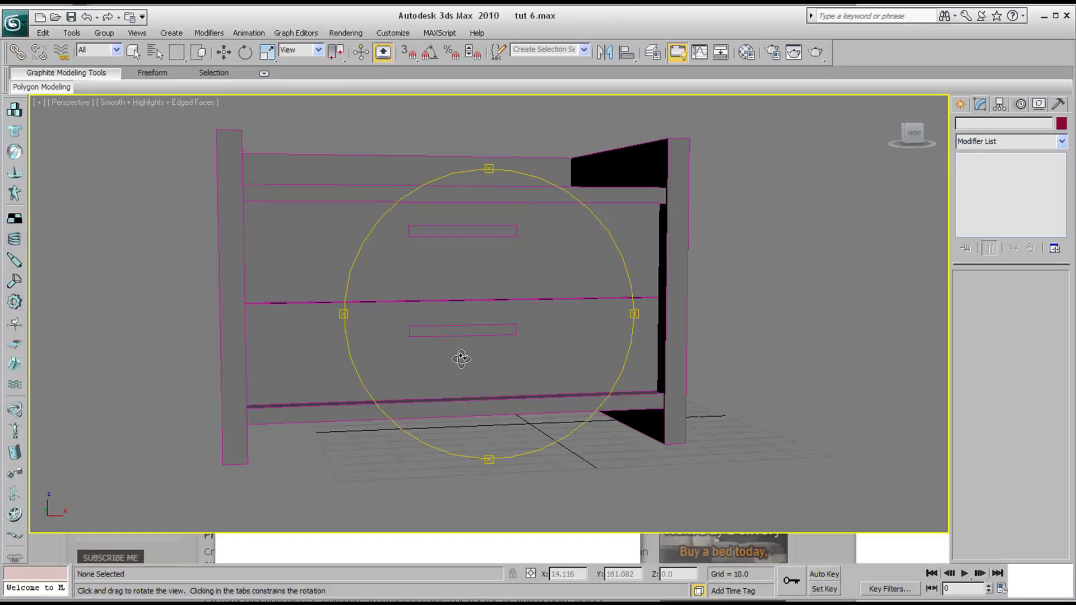
drag(459, 358, 481, 330)
middle_drag(481, 330, 458, 320)
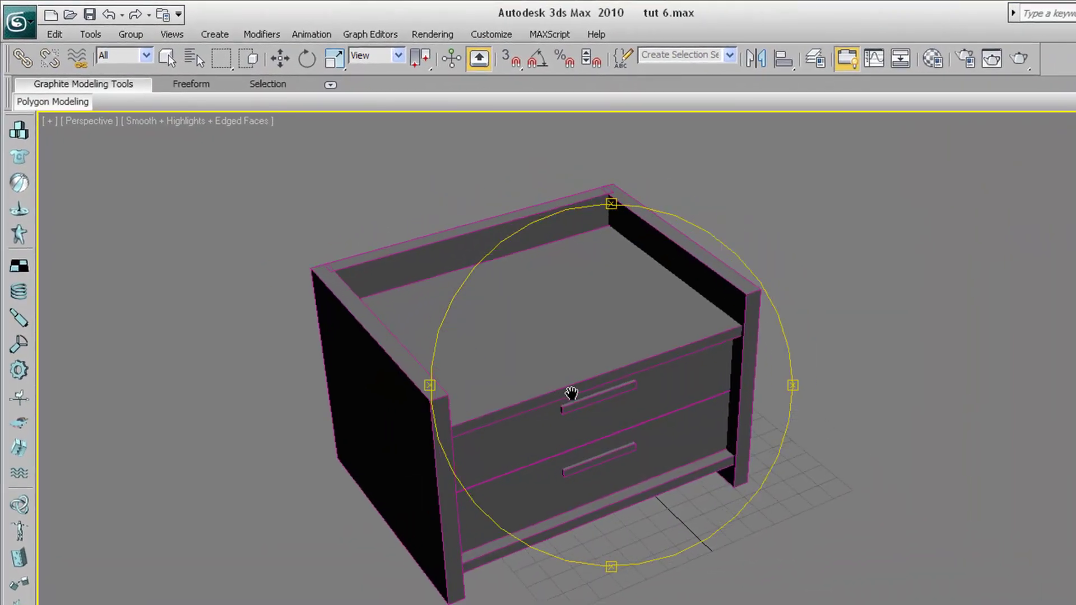
middle_drag(572, 393, 568, 396)
drag(565, 398, 574, 375)
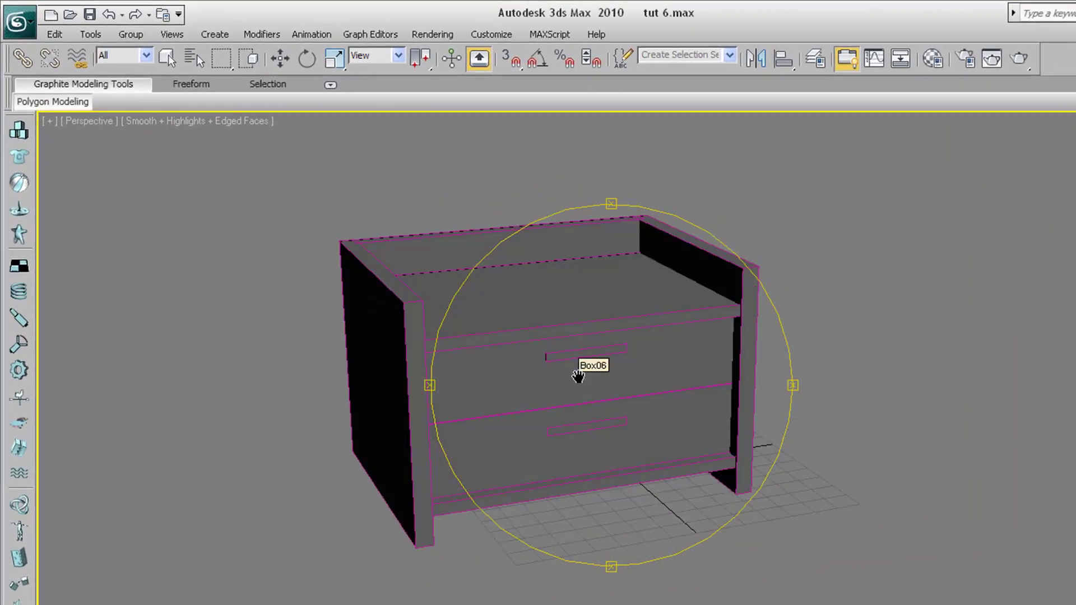
drag(515, 342, 552, 373)
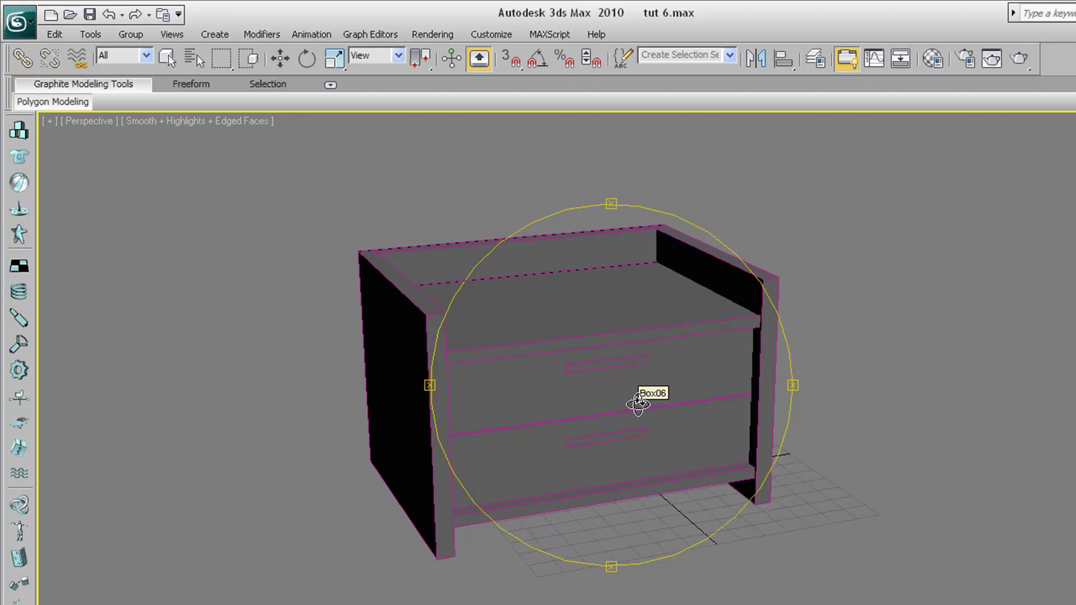
drag(641, 399, 536, 286)
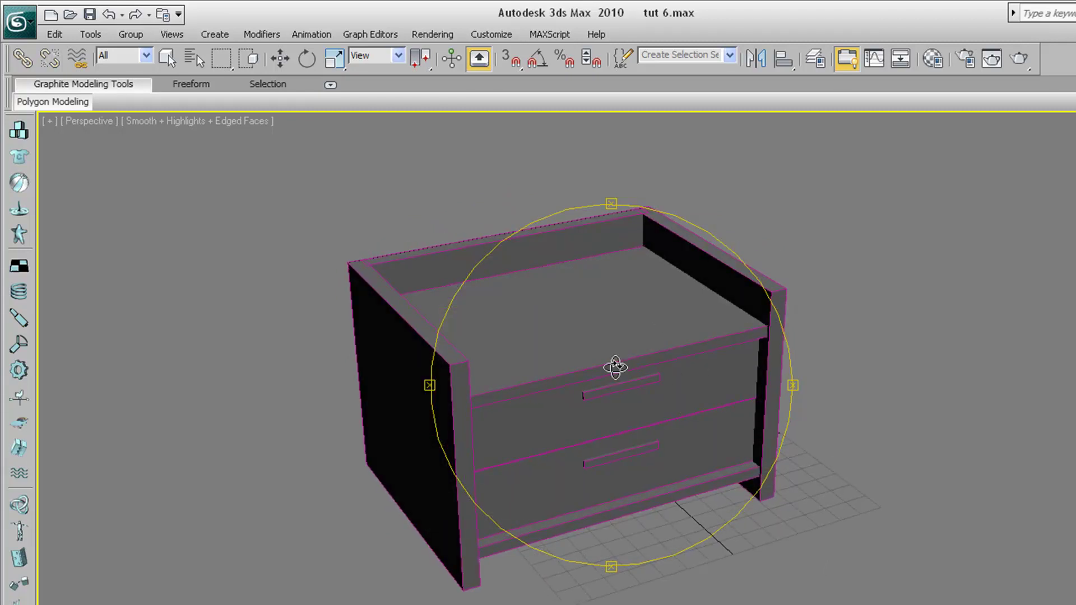
middle_drag(567, 414, 584, 387)
drag(586, 390, 787, 480)
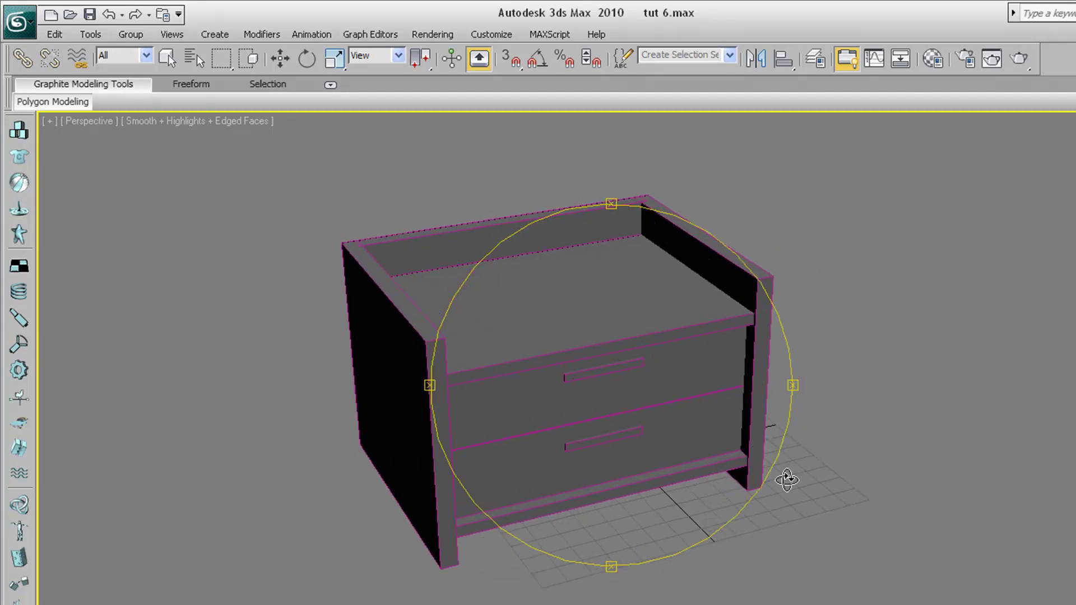